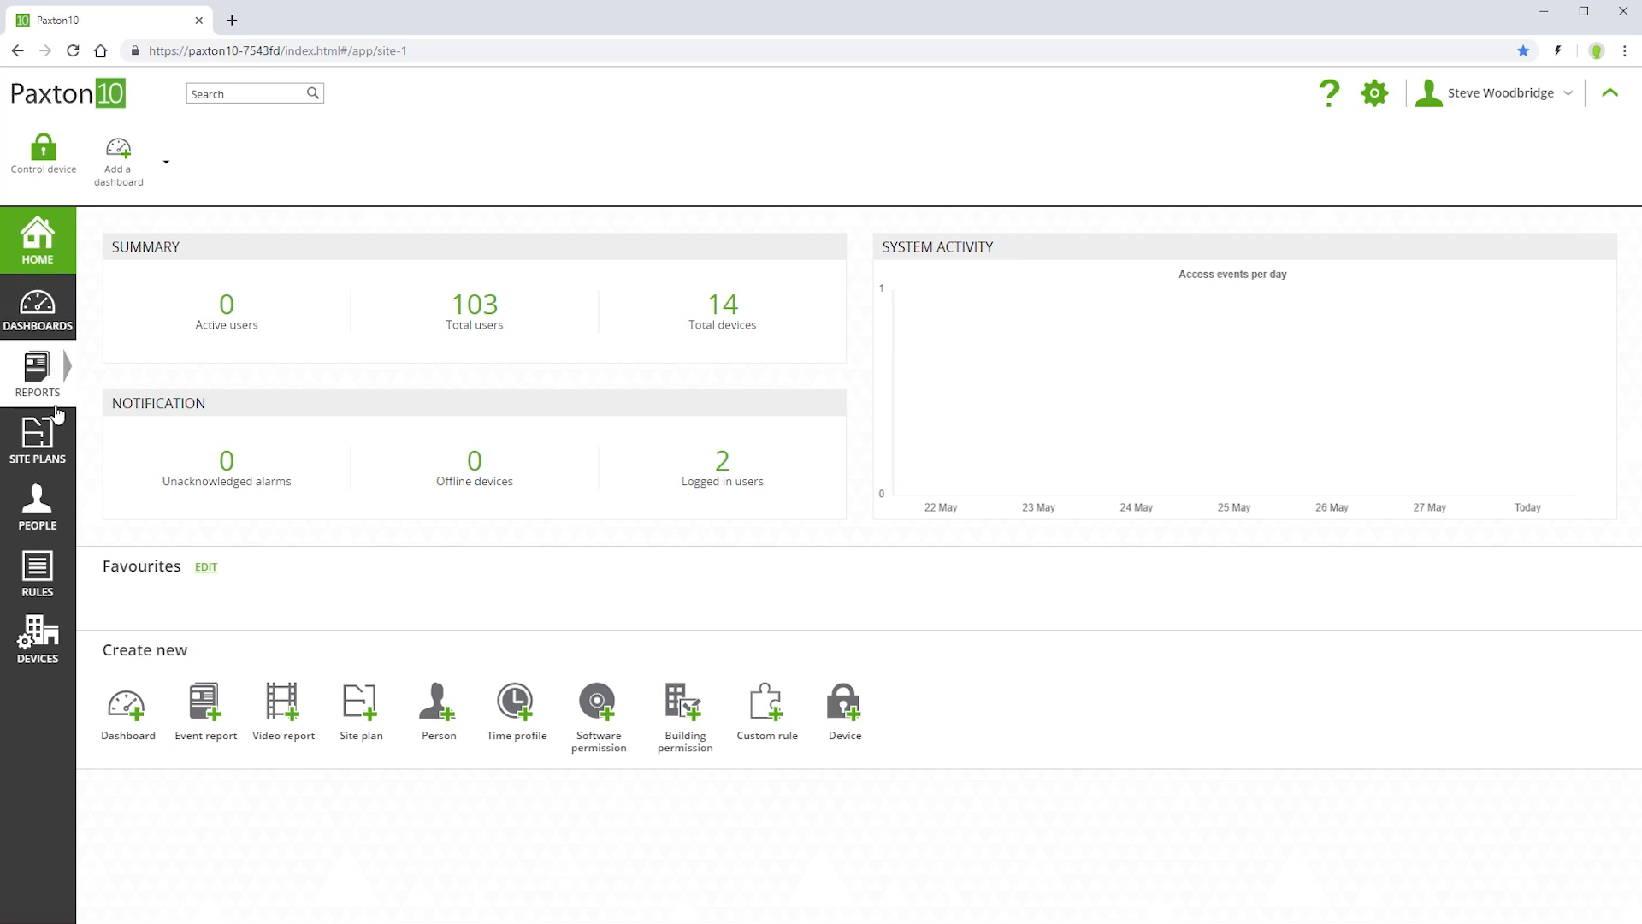
- Review the 'All devices, all the time' and 'All devices, working hours' permissions, then start a new one
left_click(38, 588)
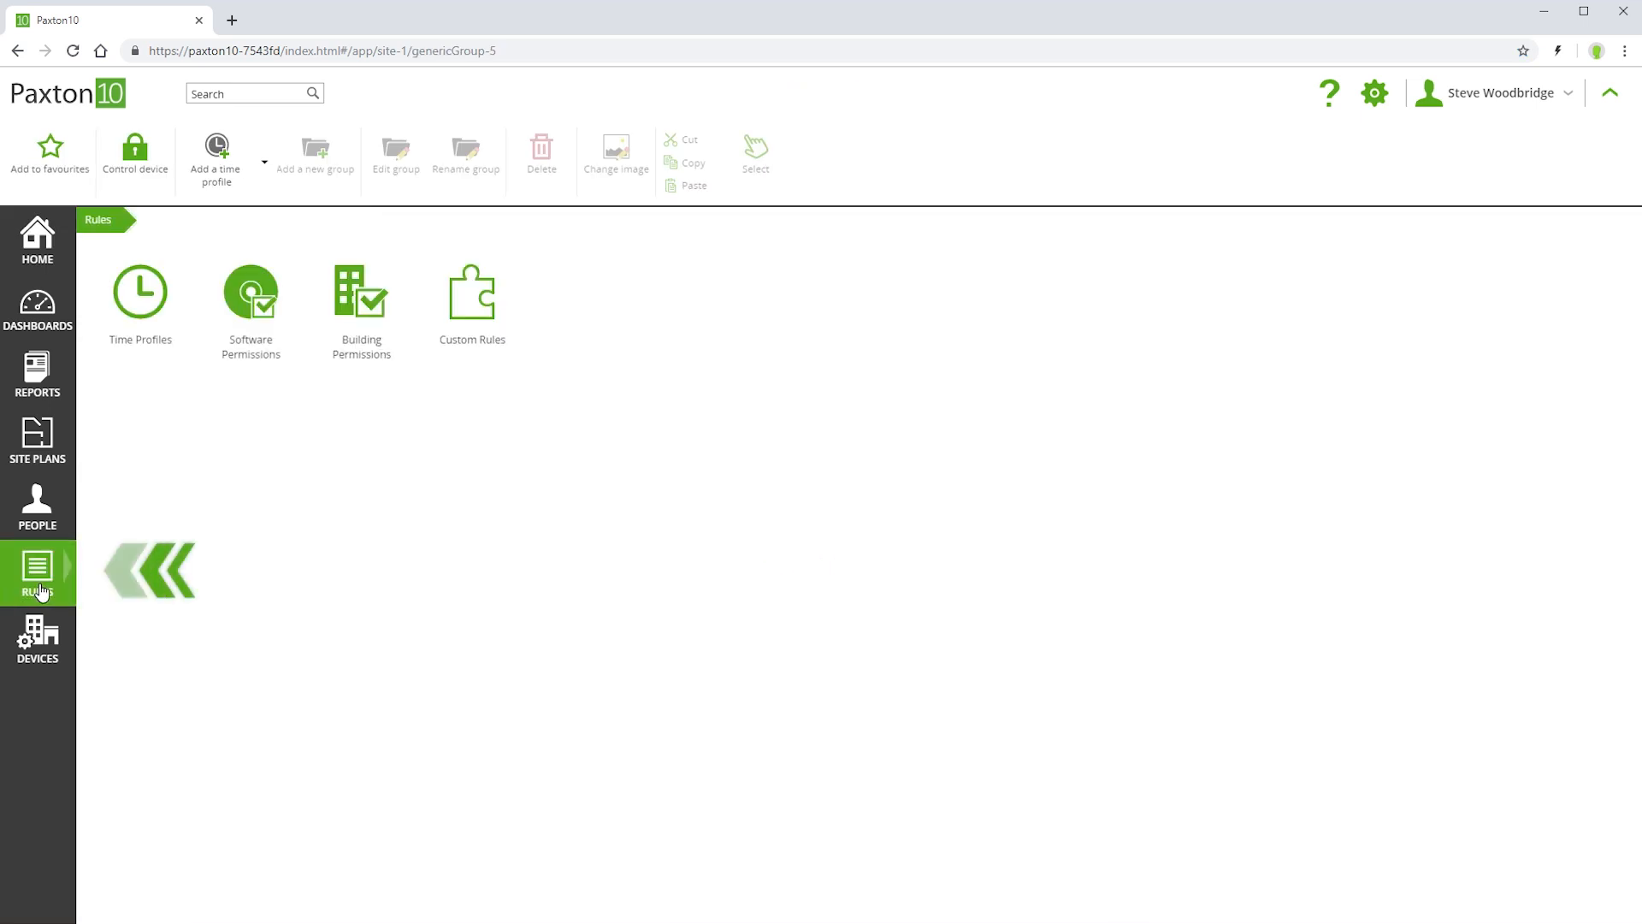
left_click(360, 304)
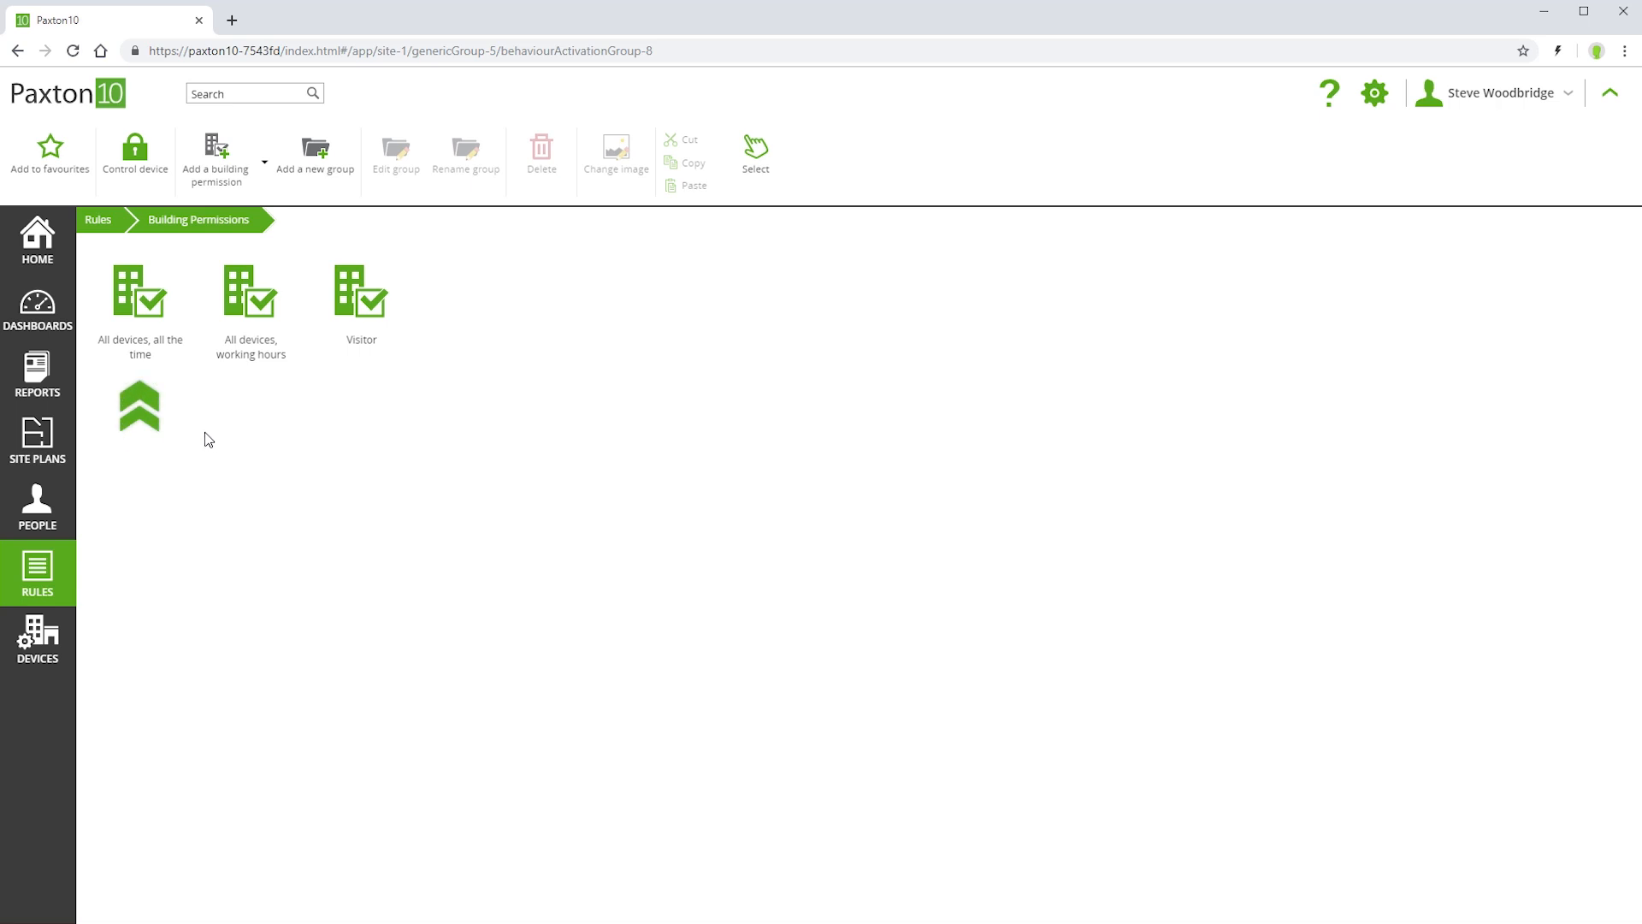
left_click(139, 306)
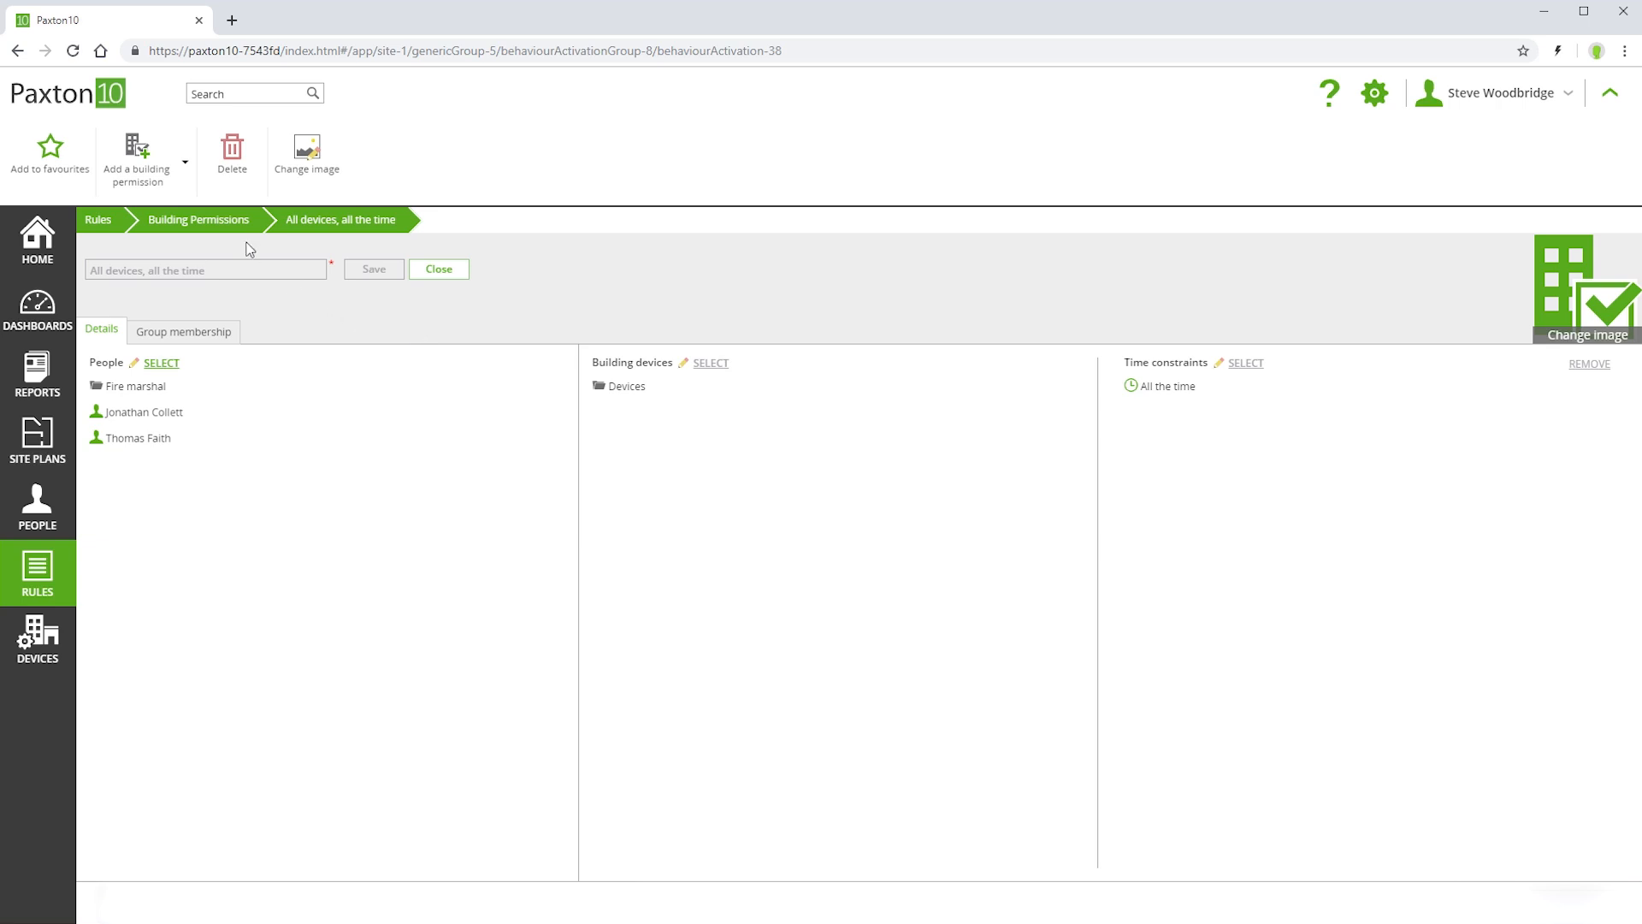
left_click(228, 220)
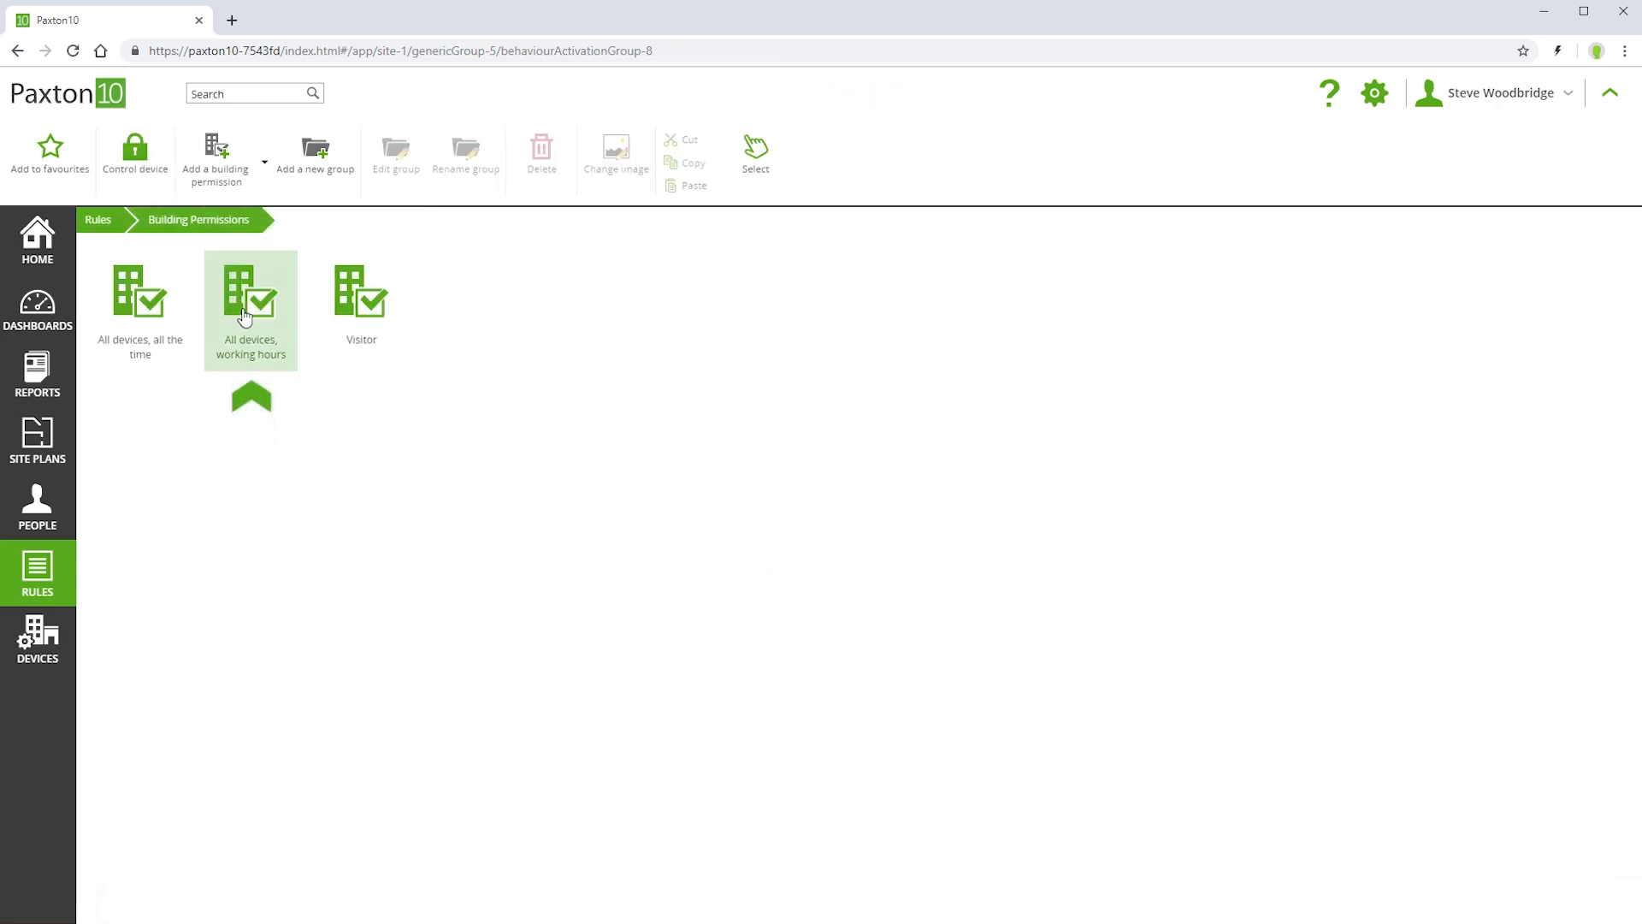
left_click(245, 316)
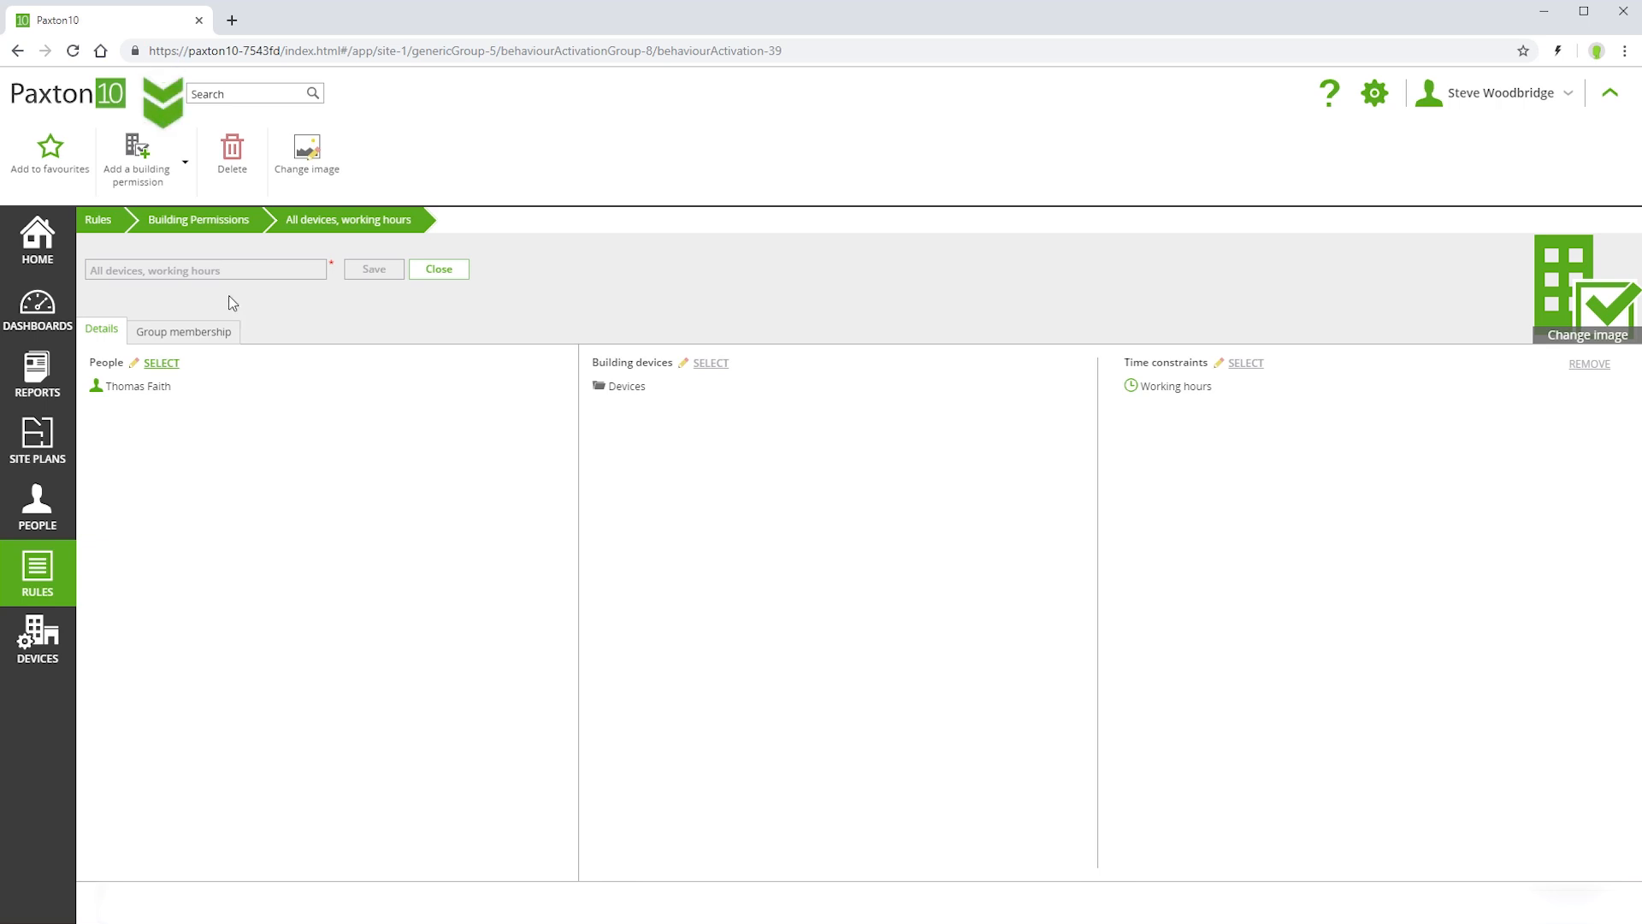
left_click(134, 153)
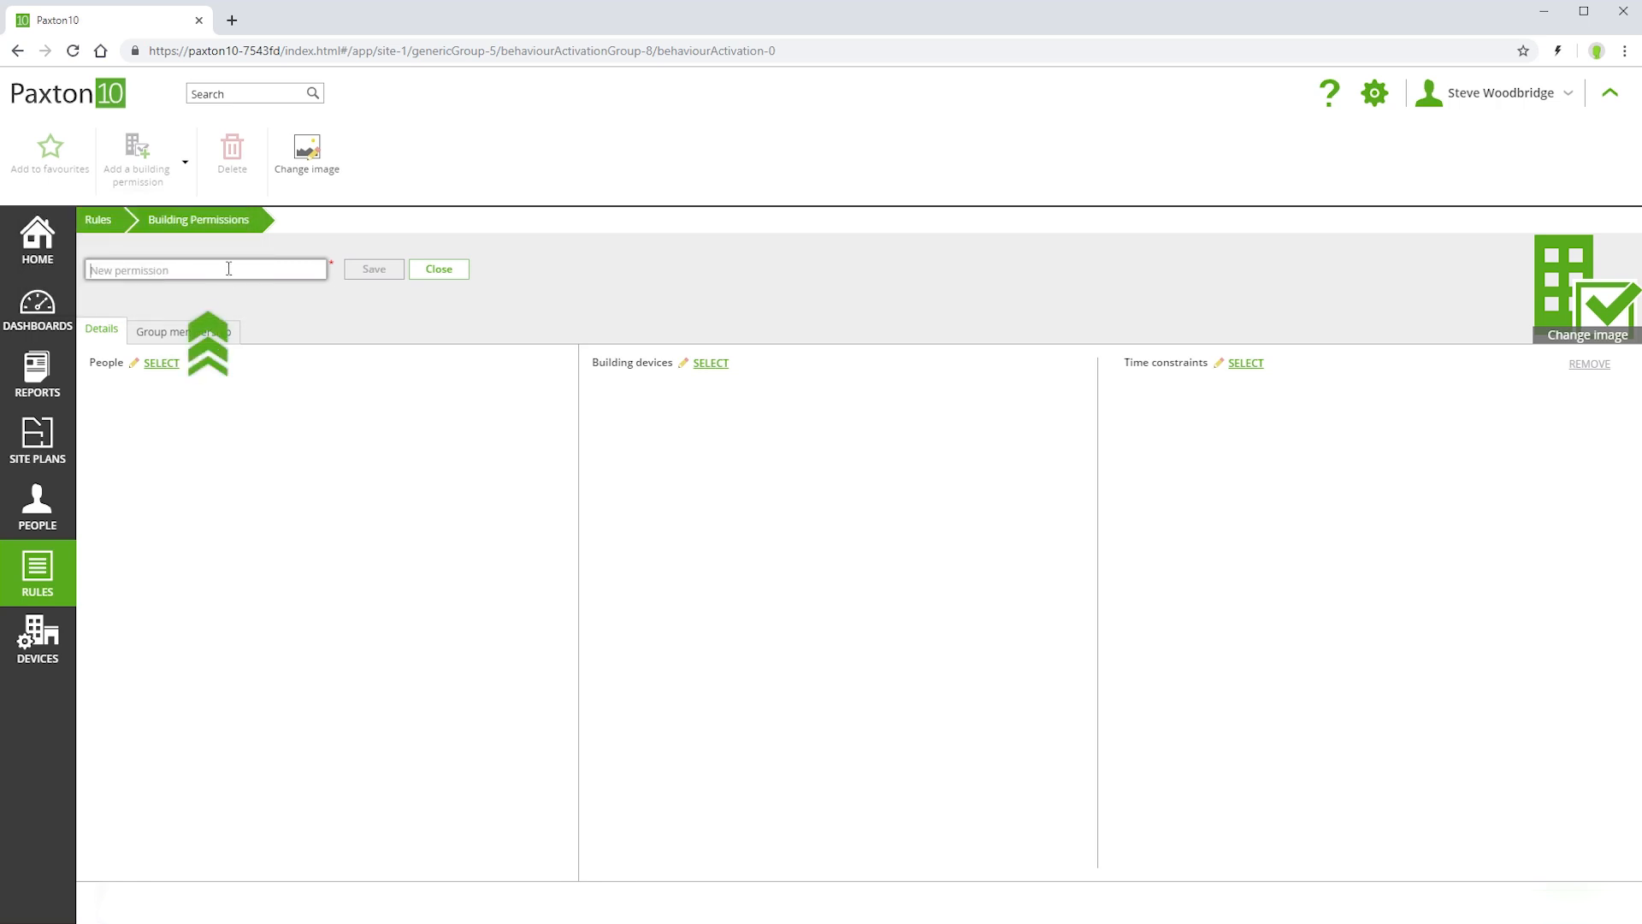
- Name the permission 'Office staff' and grant it to the HR group plus two managers
type("Office staff")
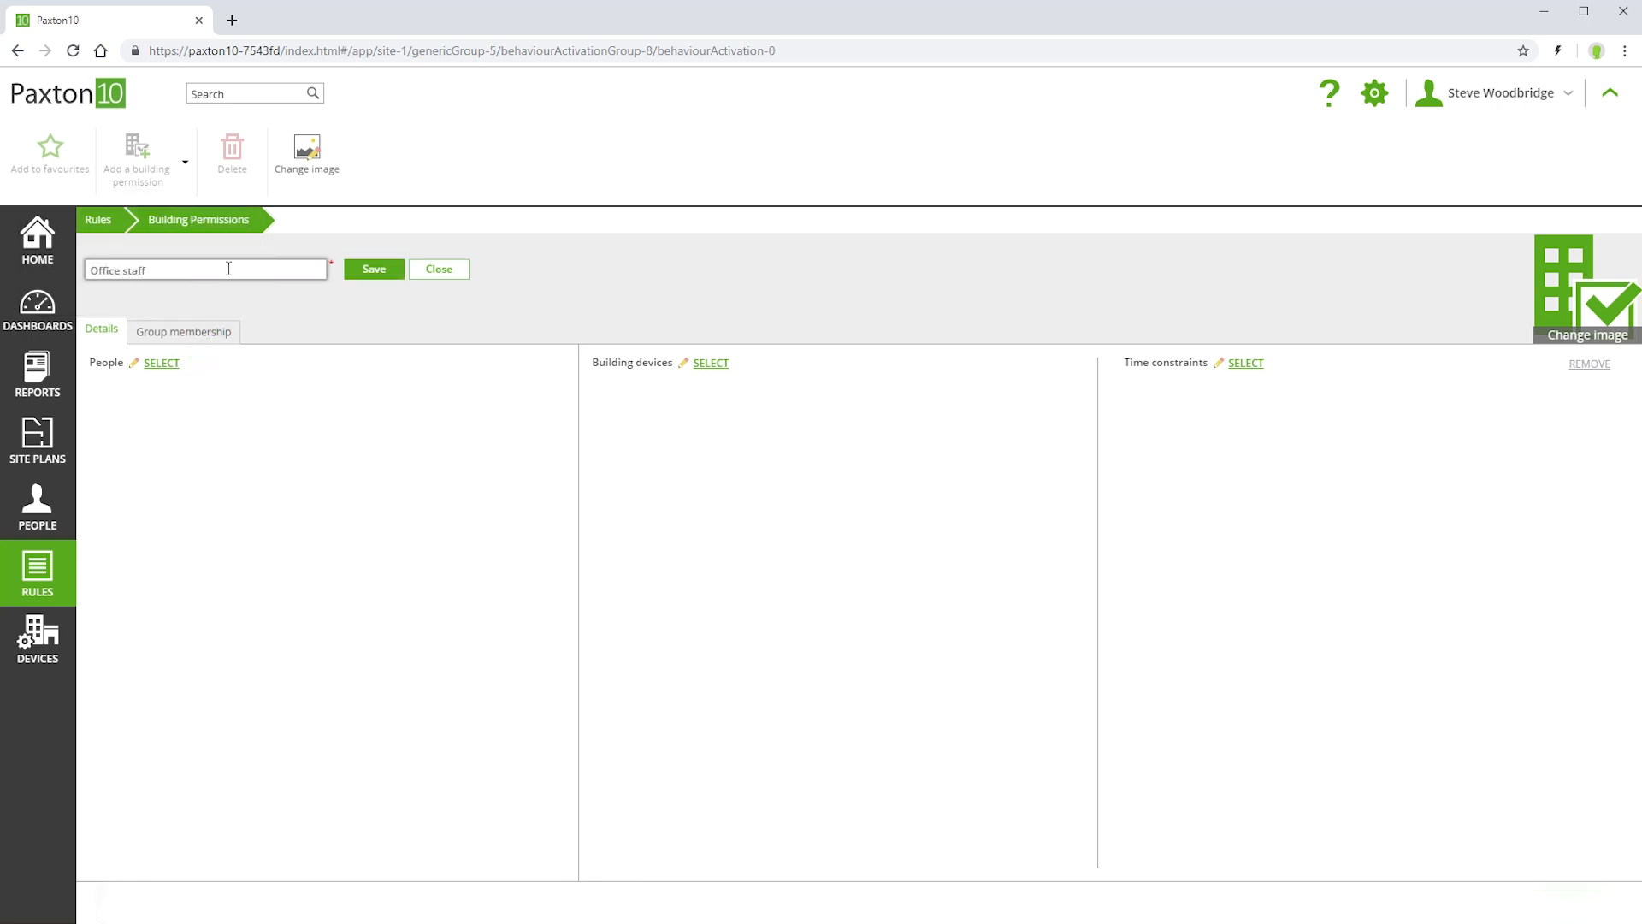
left_click(163, 364)
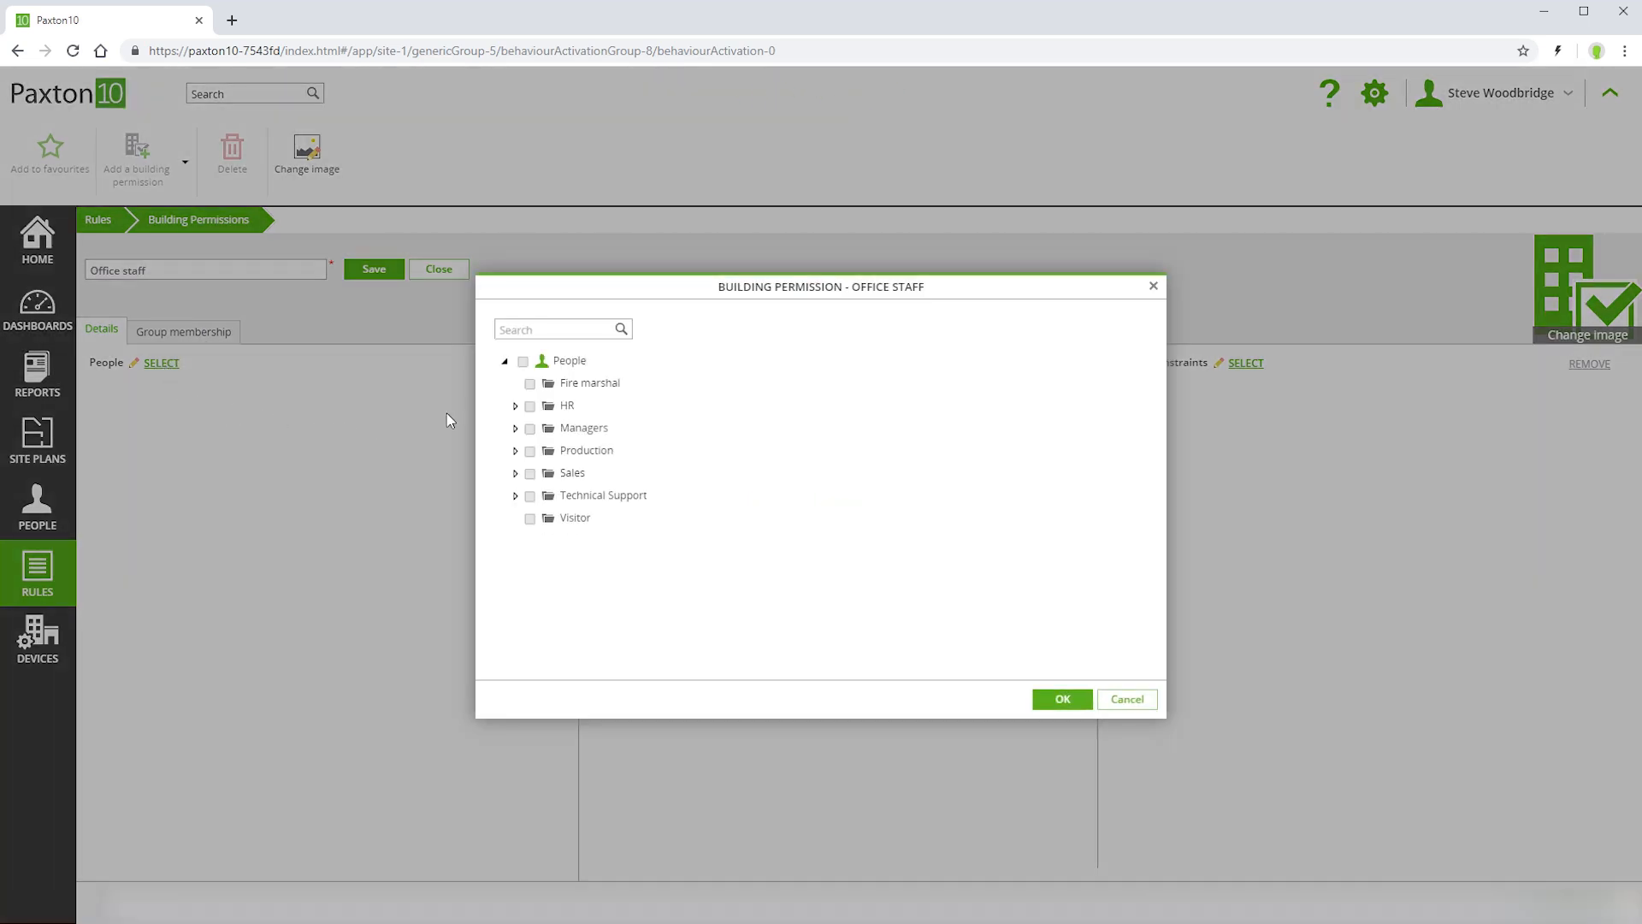
left_click(529, 406)
left_click(515, 428)
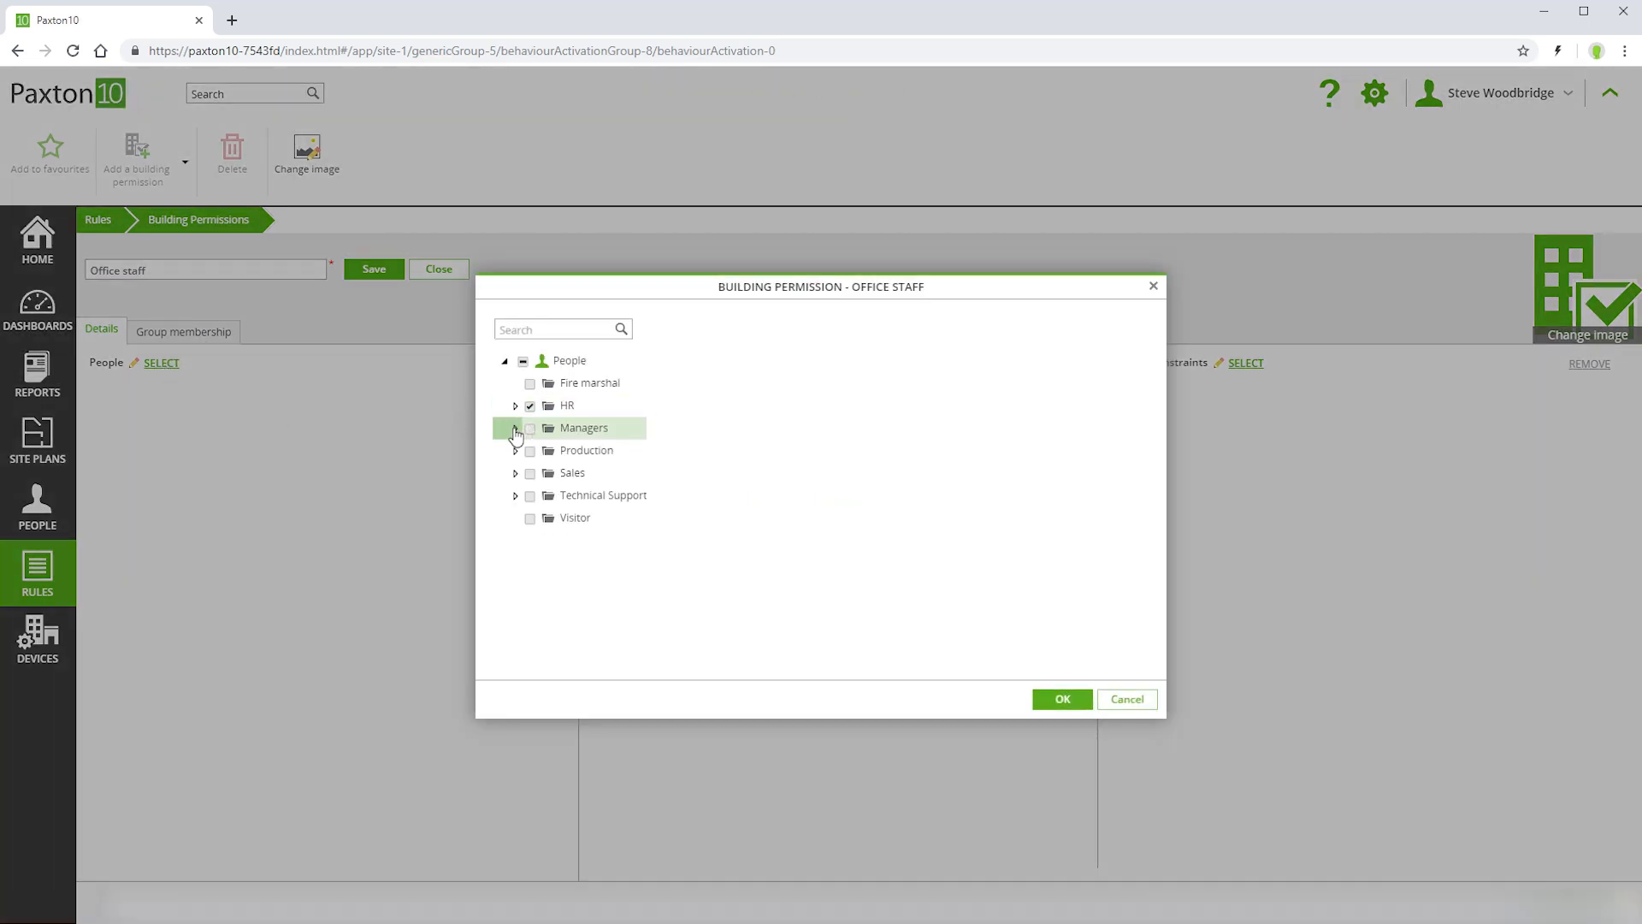
left_click(542, 518)
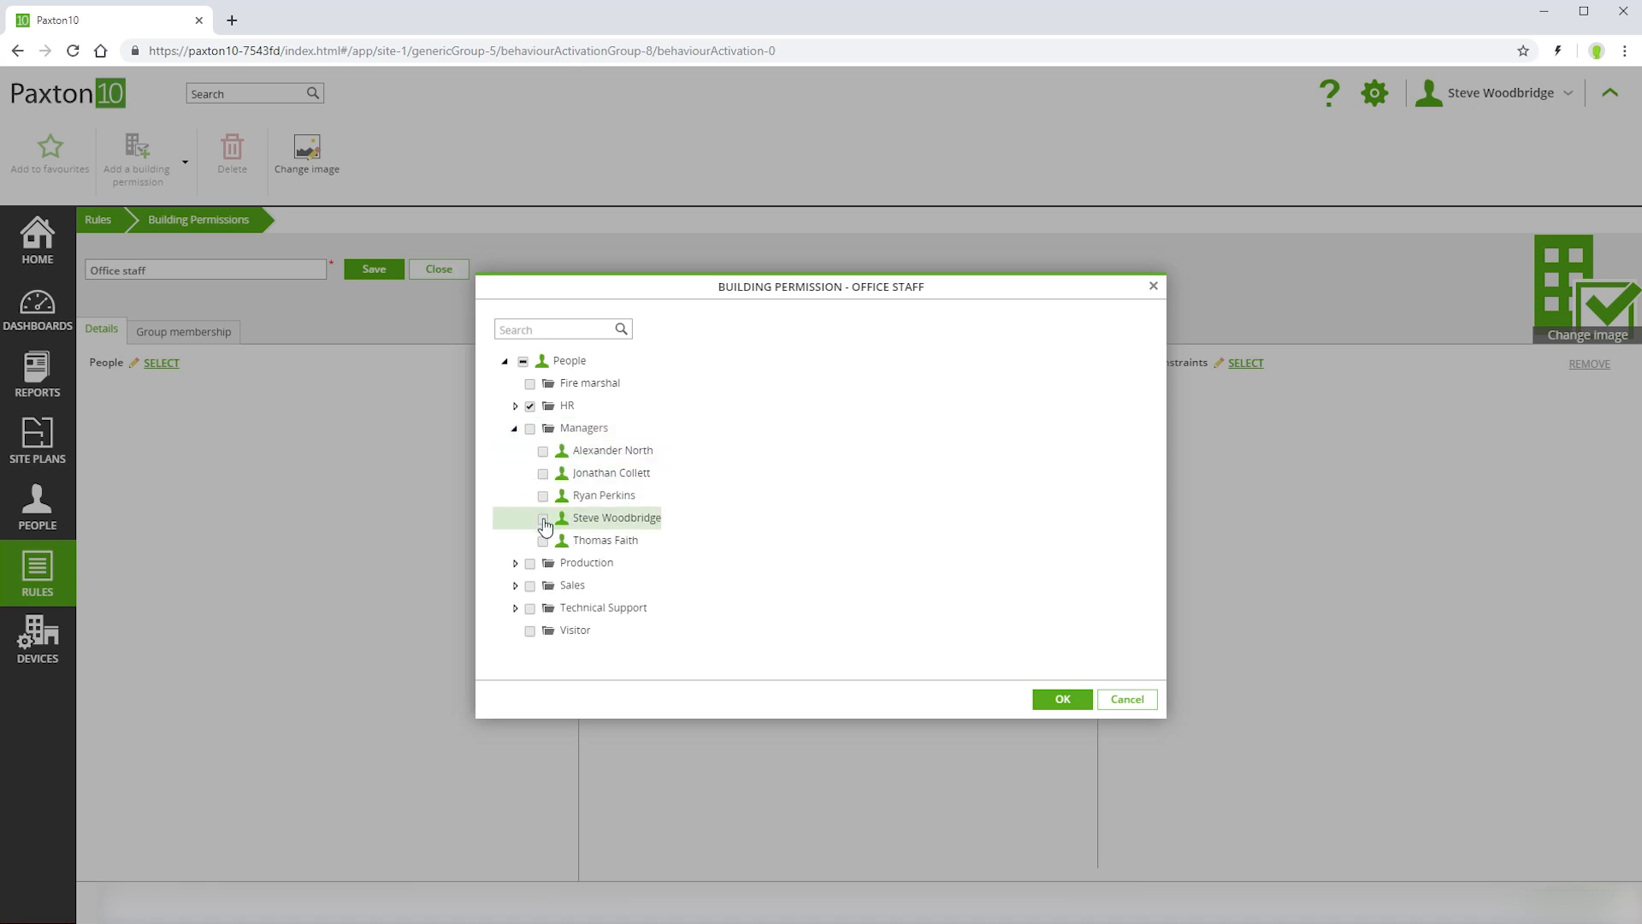
left_click(542, 496)
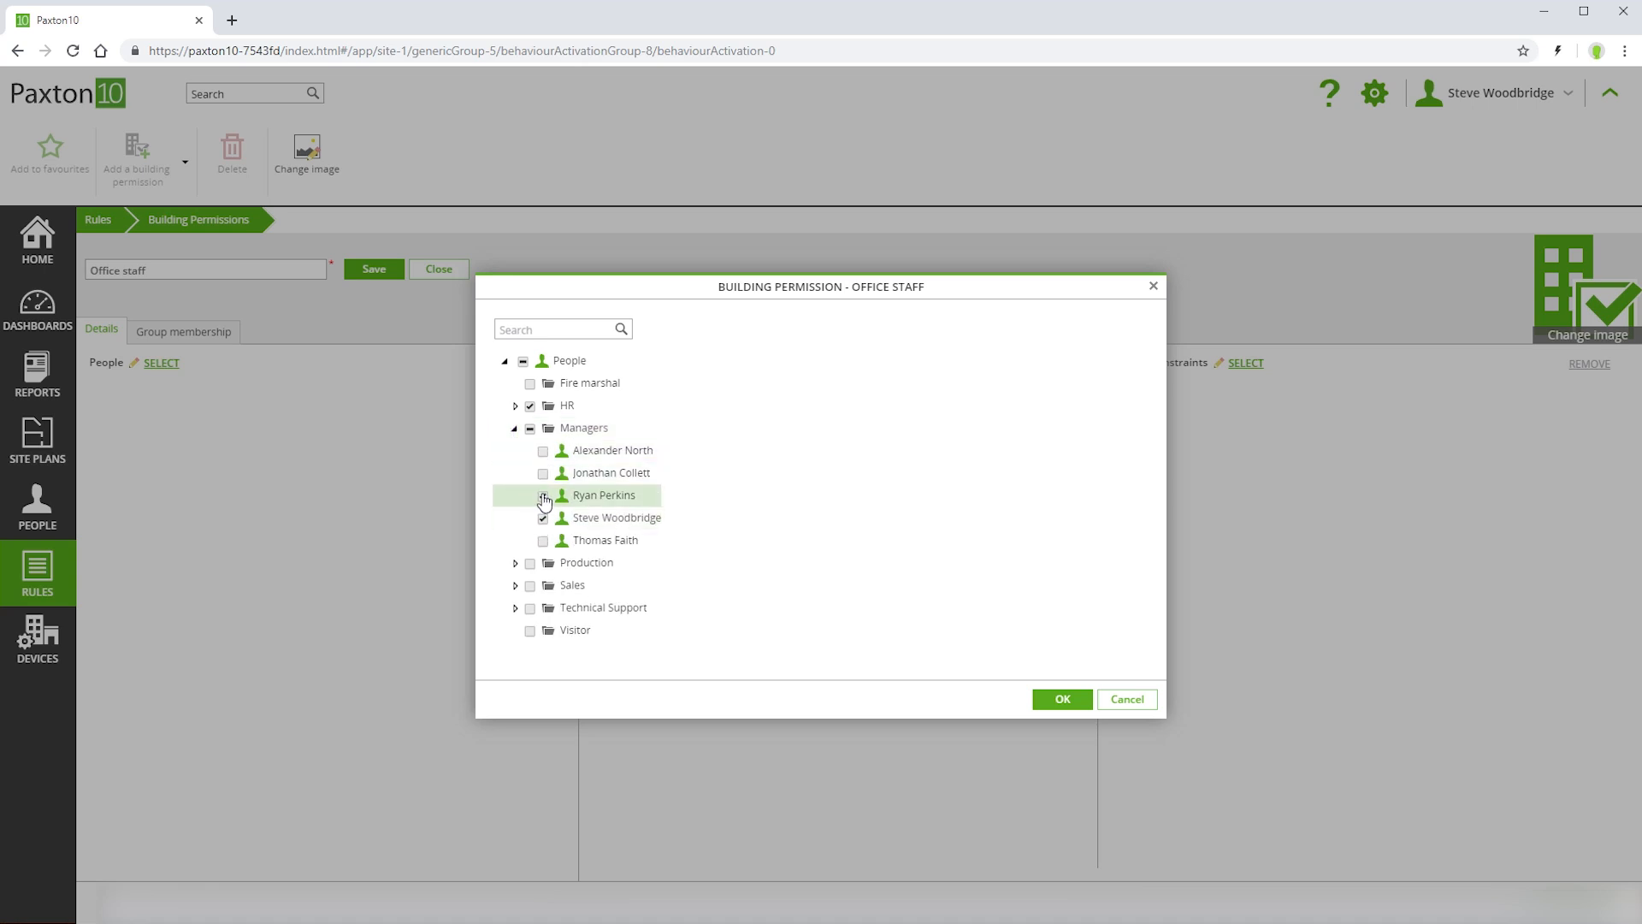
left_click(1058, 700)
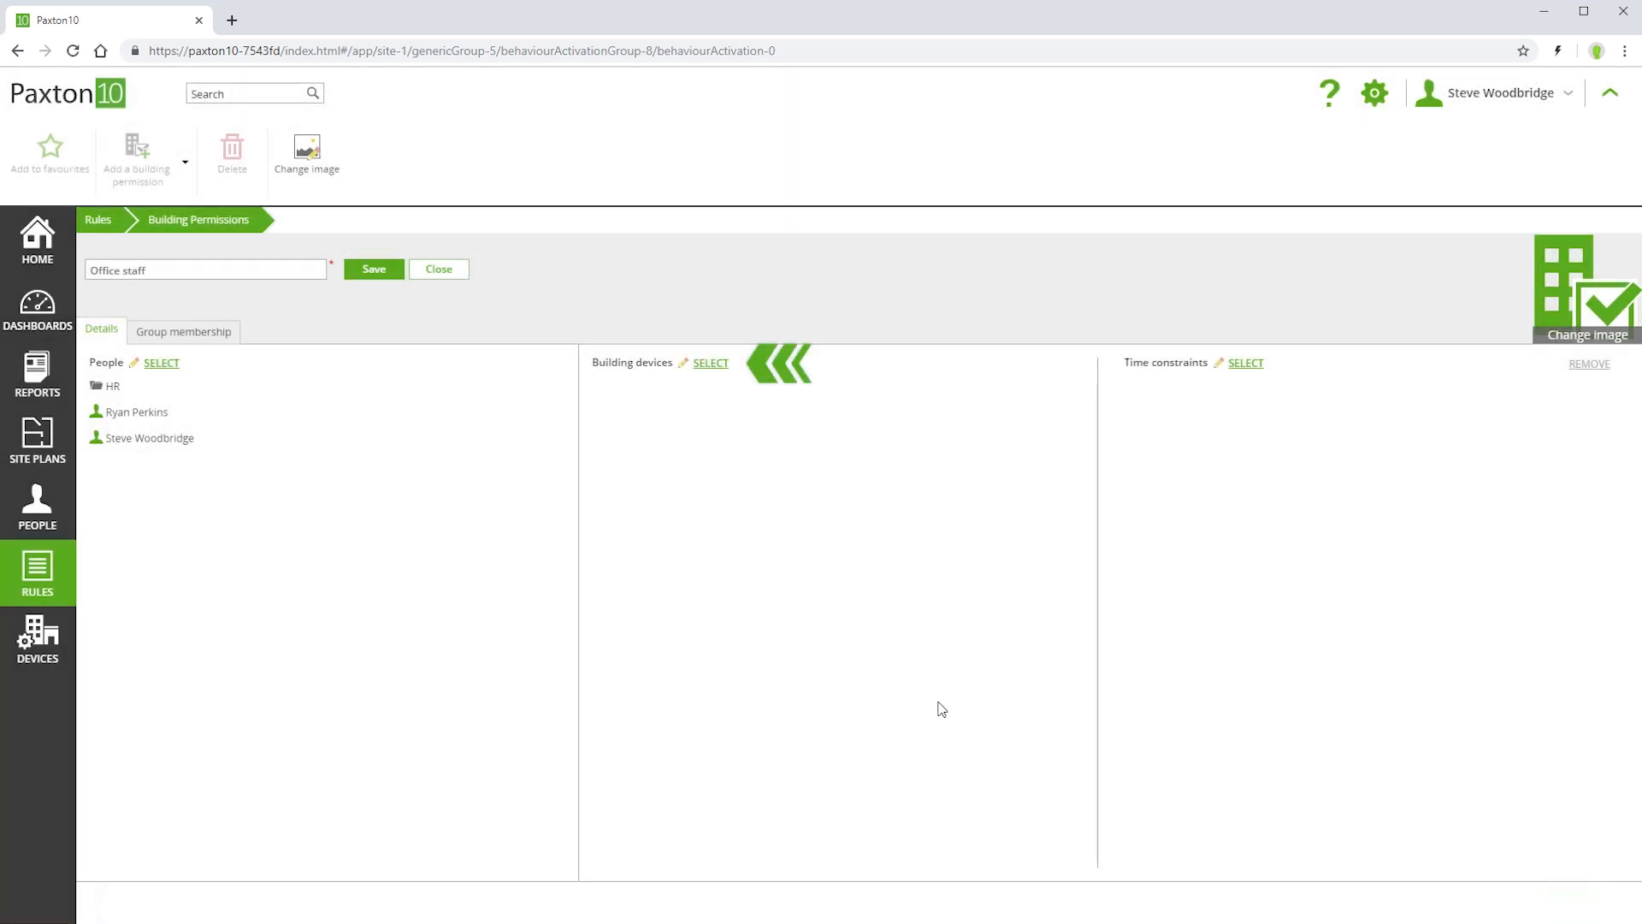
- Give it Common Areas, Ground Floor and Office door devices, limited to Working hours
left_click(709, 363)
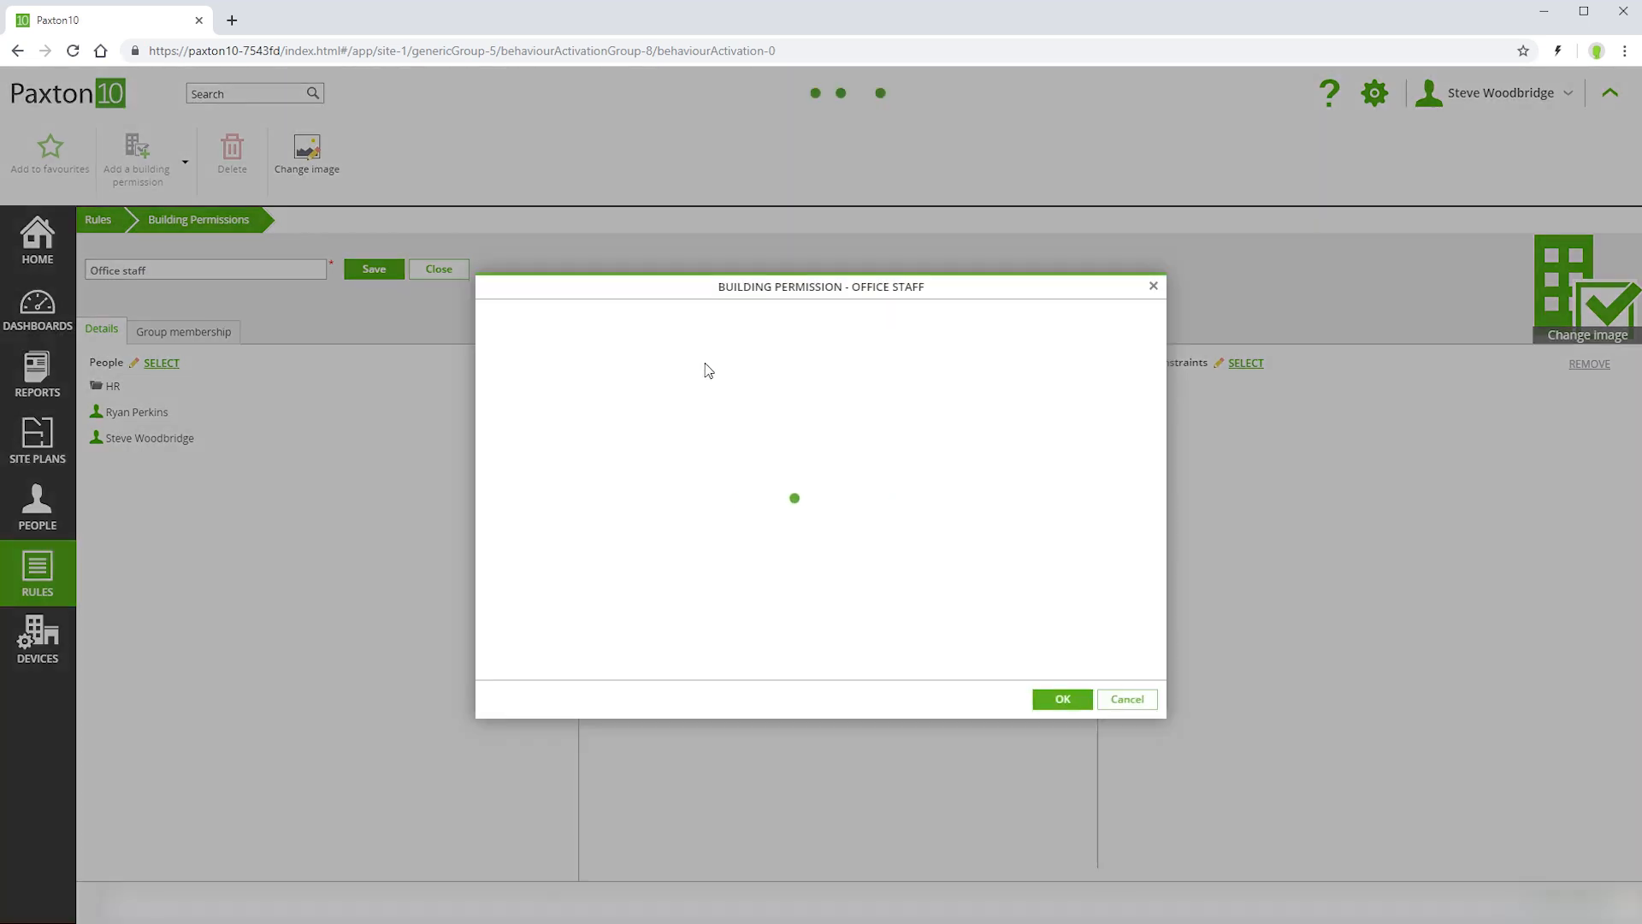
left_click(530, 384)
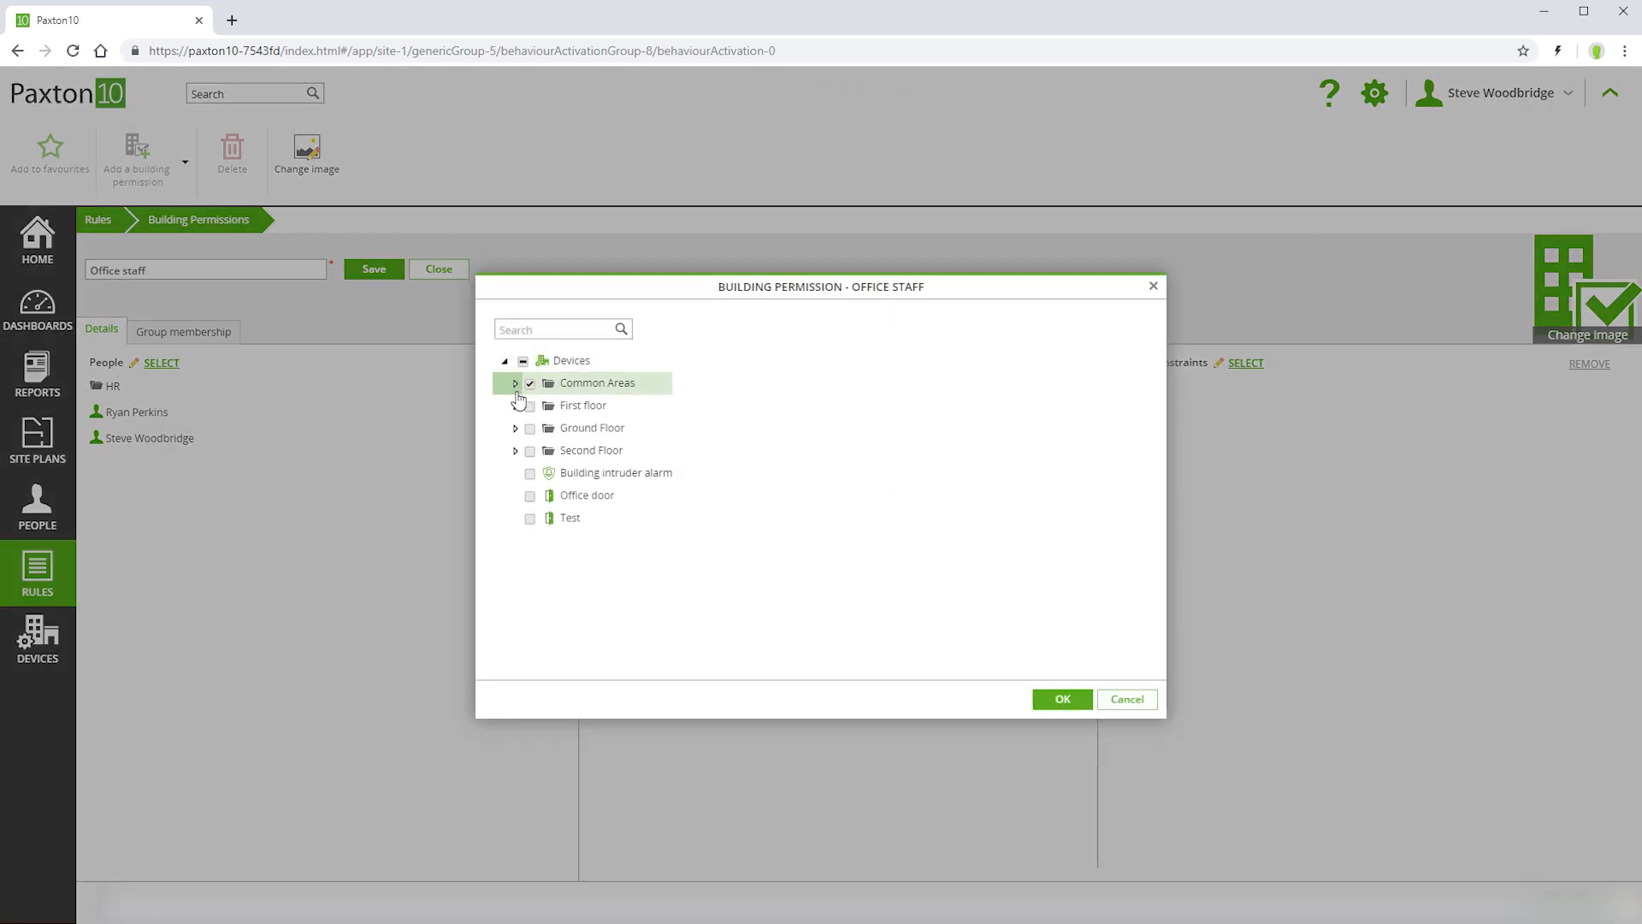
left_click(529, 428)
left_click(530, 497)
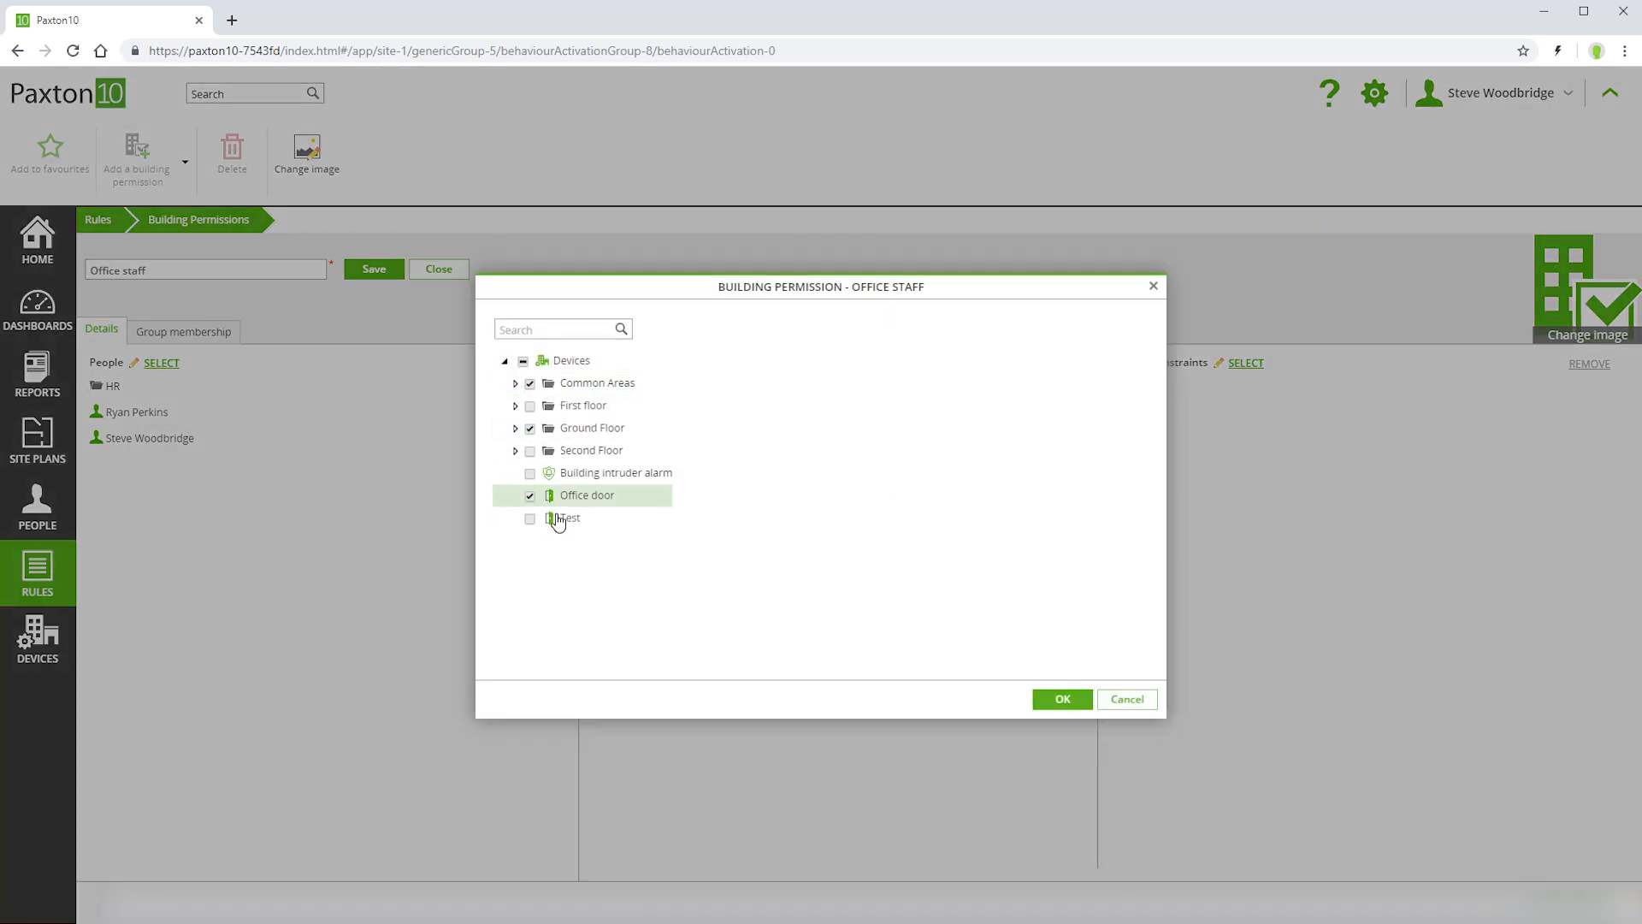
left_click(1062, 698)
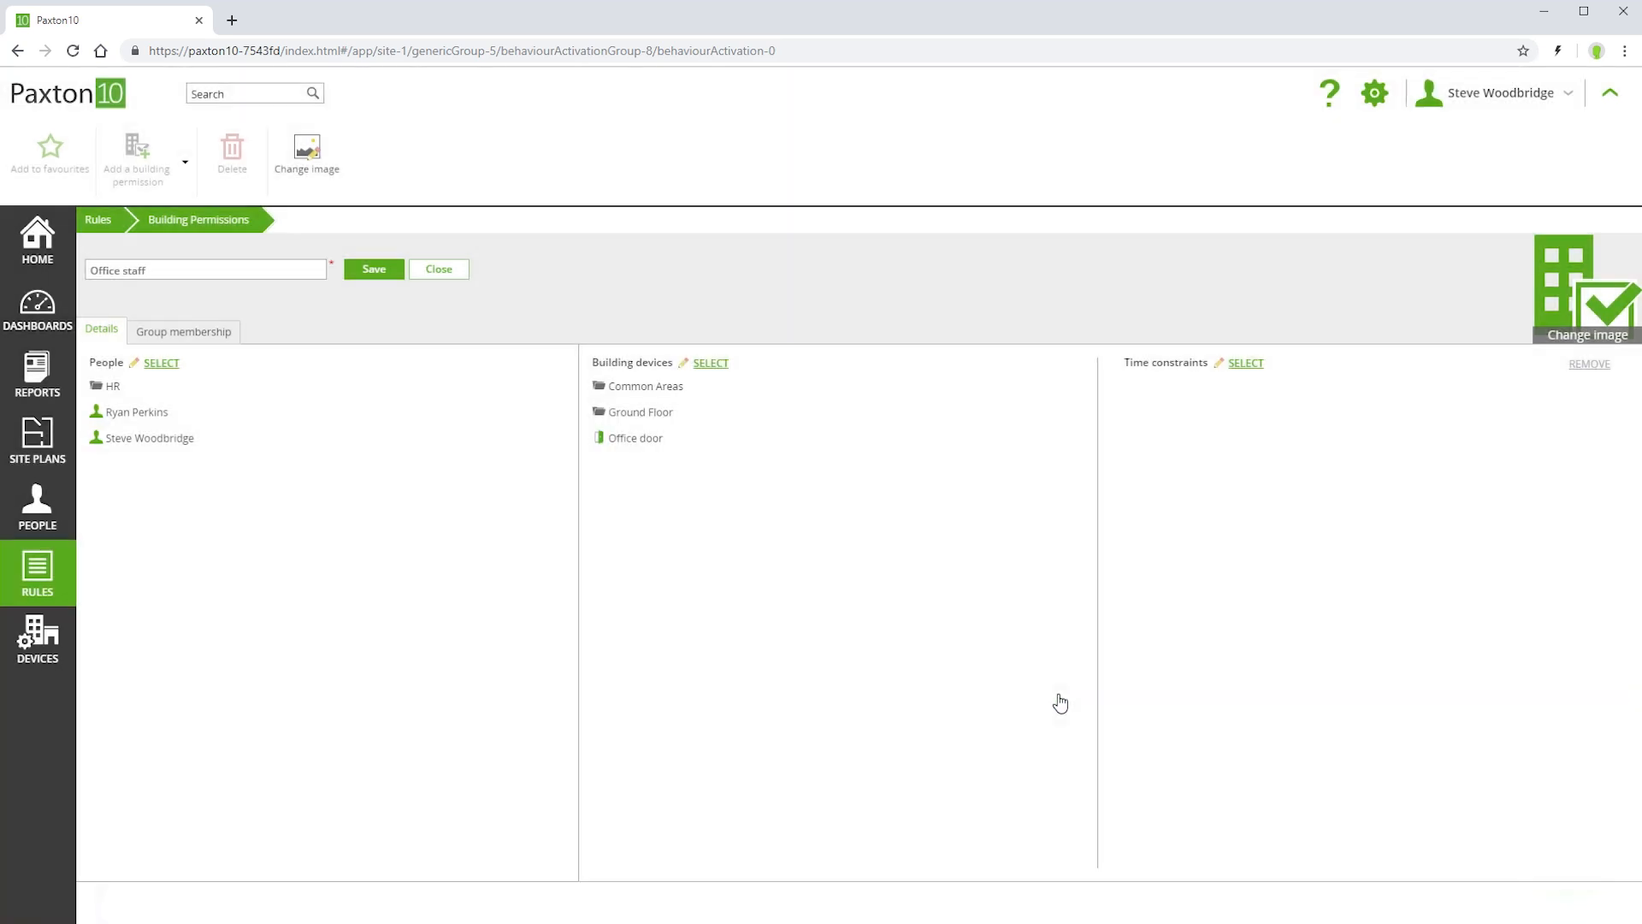
left_click(1244, 363)
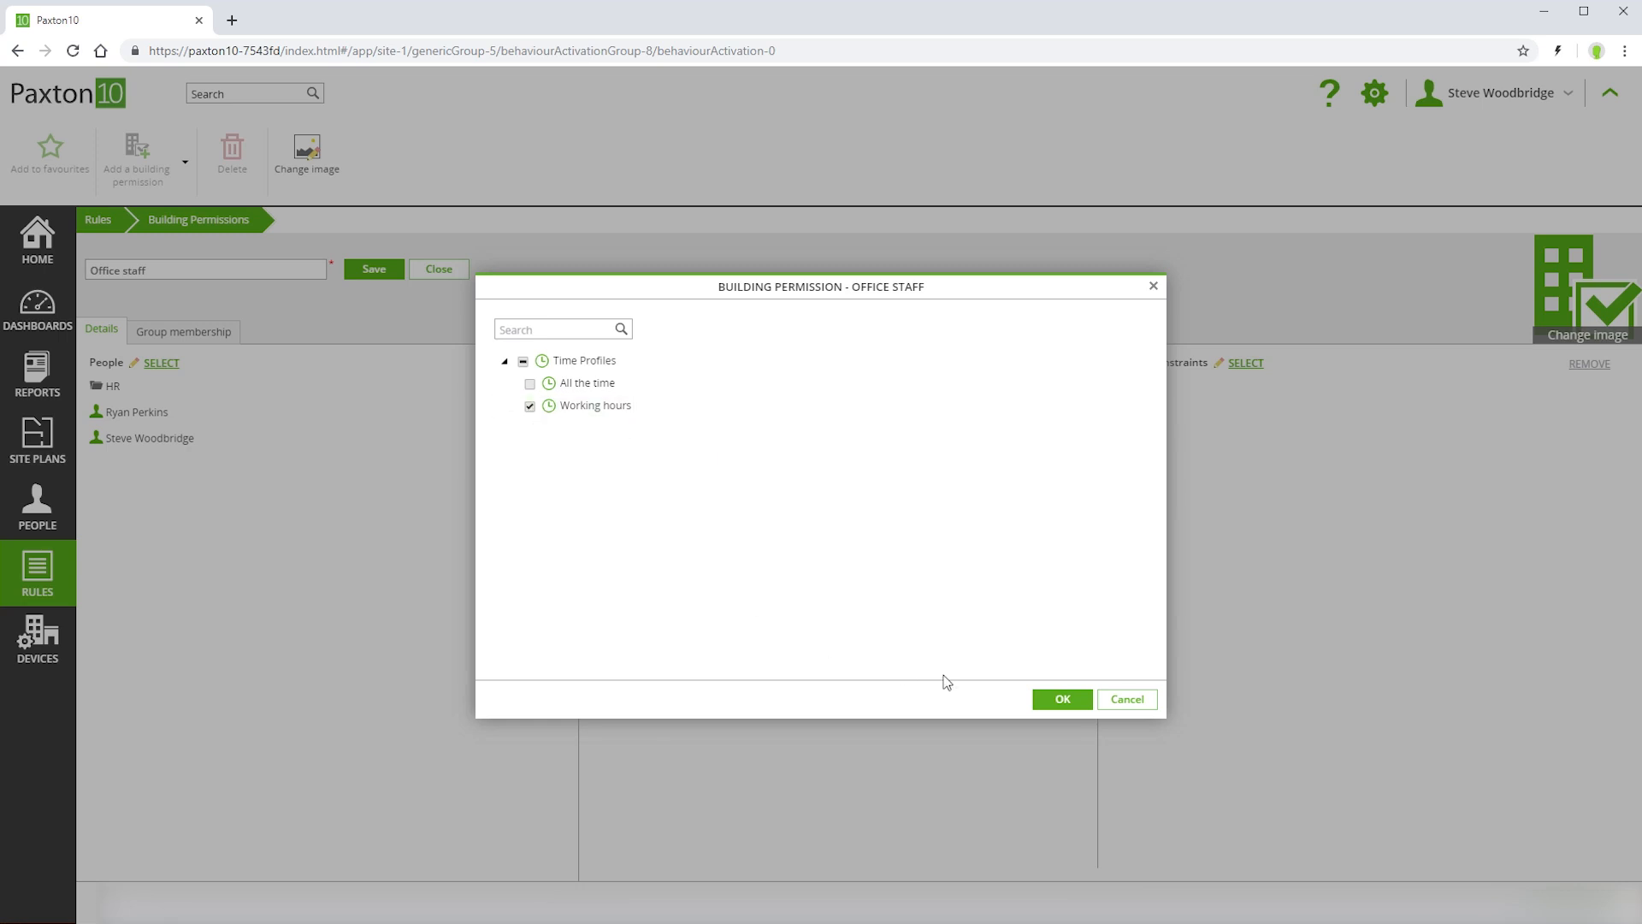
left_click(1061, 699)
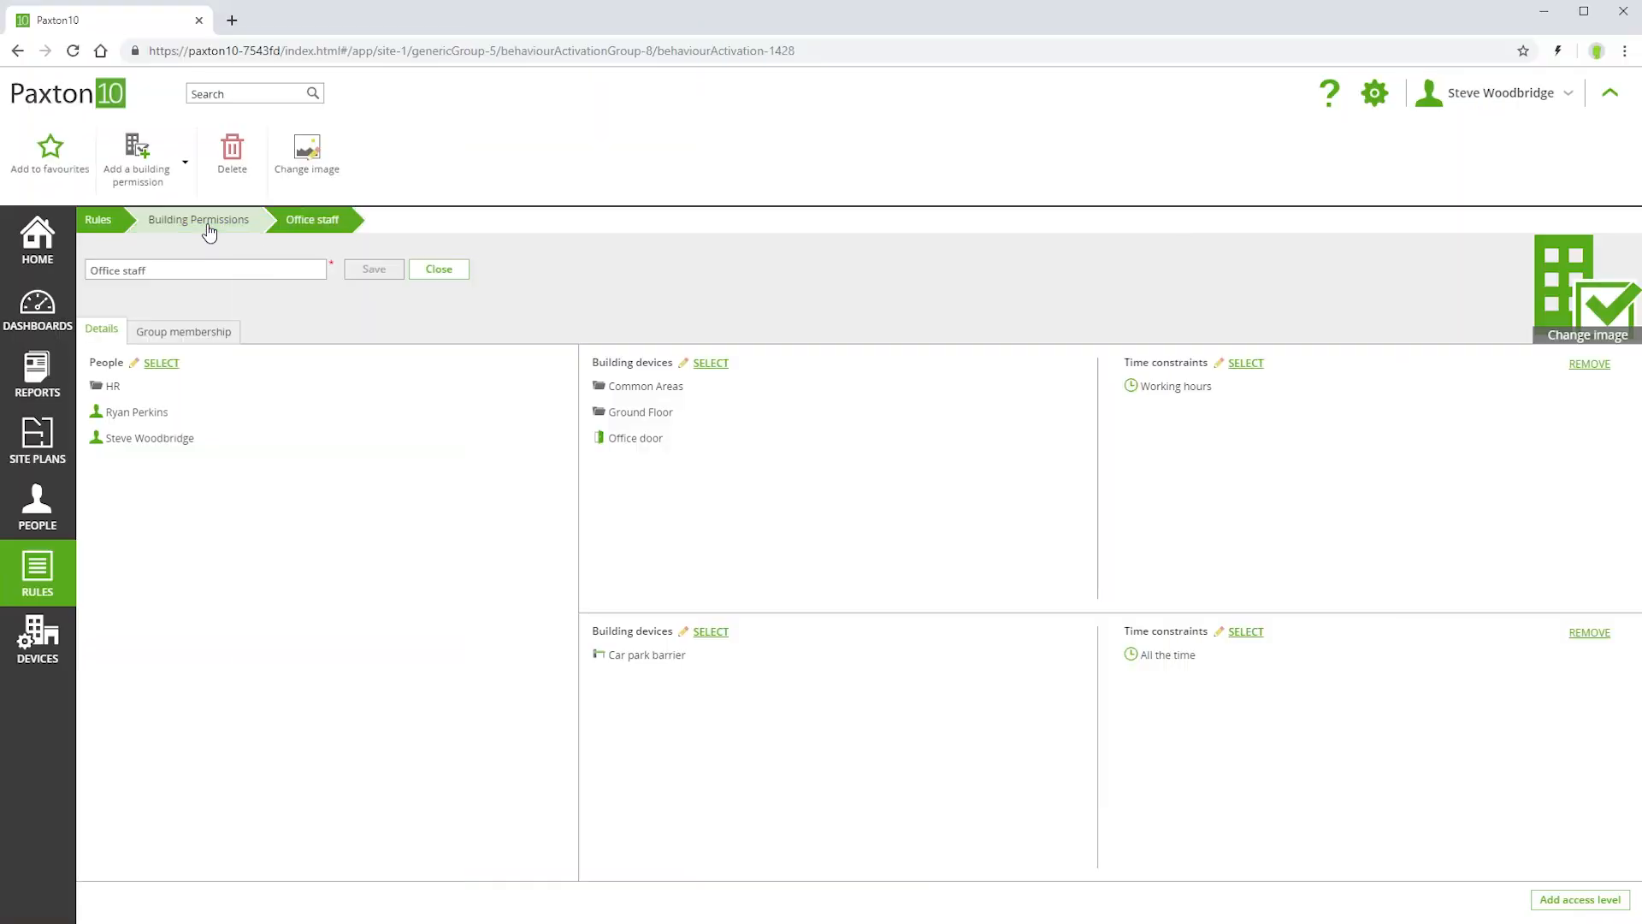
- Return to the building permissions list, which now shows Office staff
left_click(207, 222)
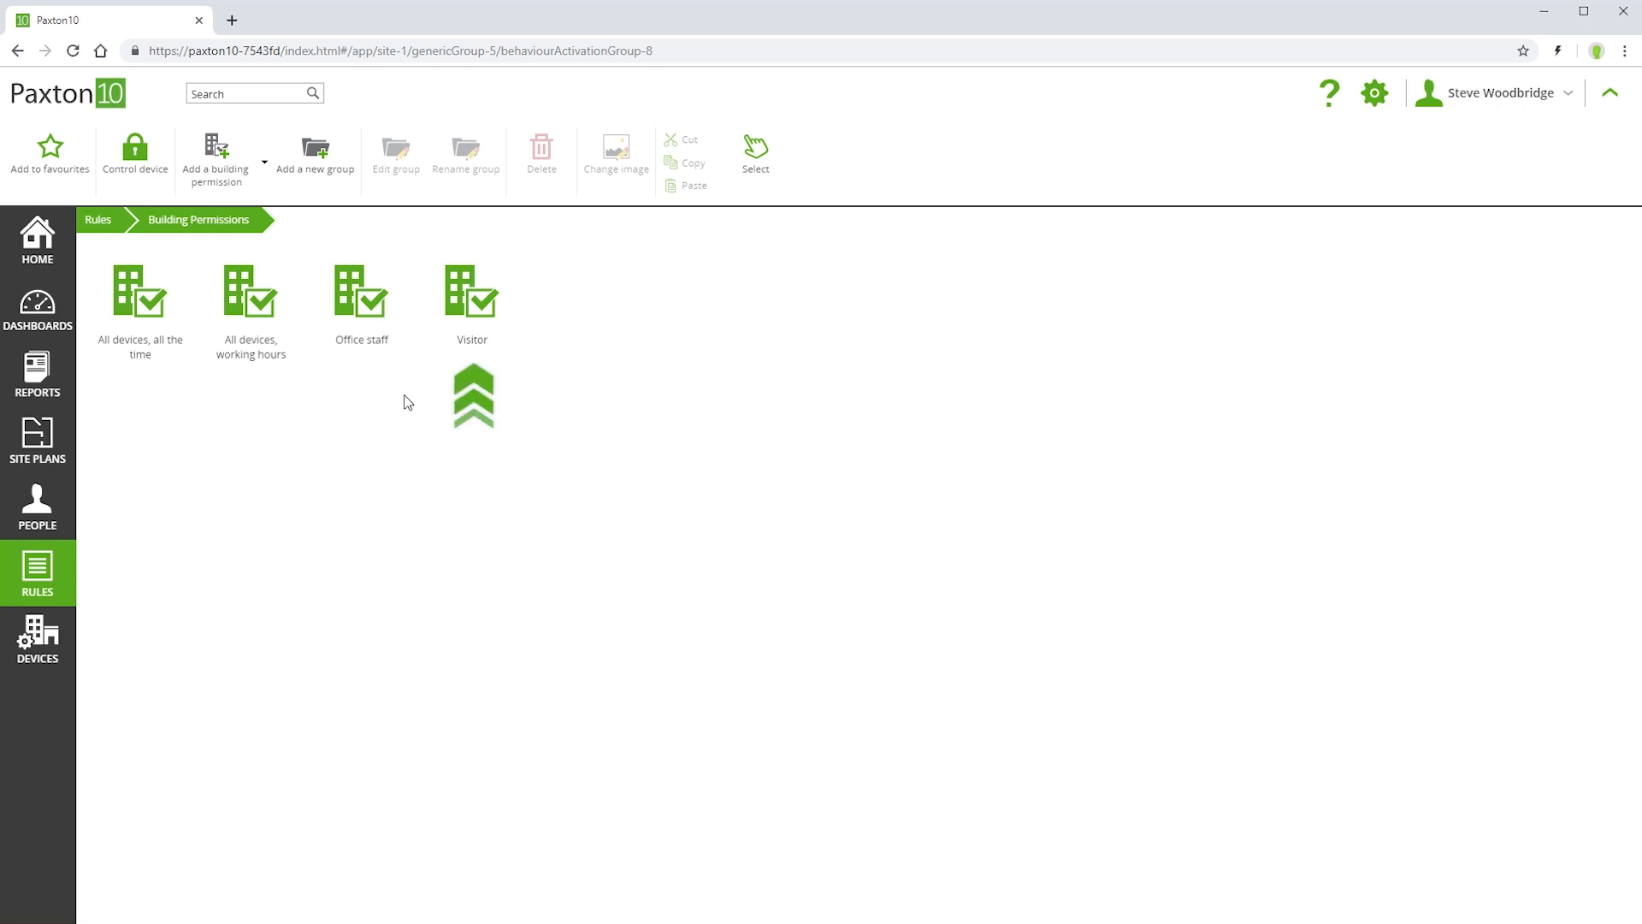
- Check which people the Visitor permission covers, leaving it unchanged
left_click(481, 318)
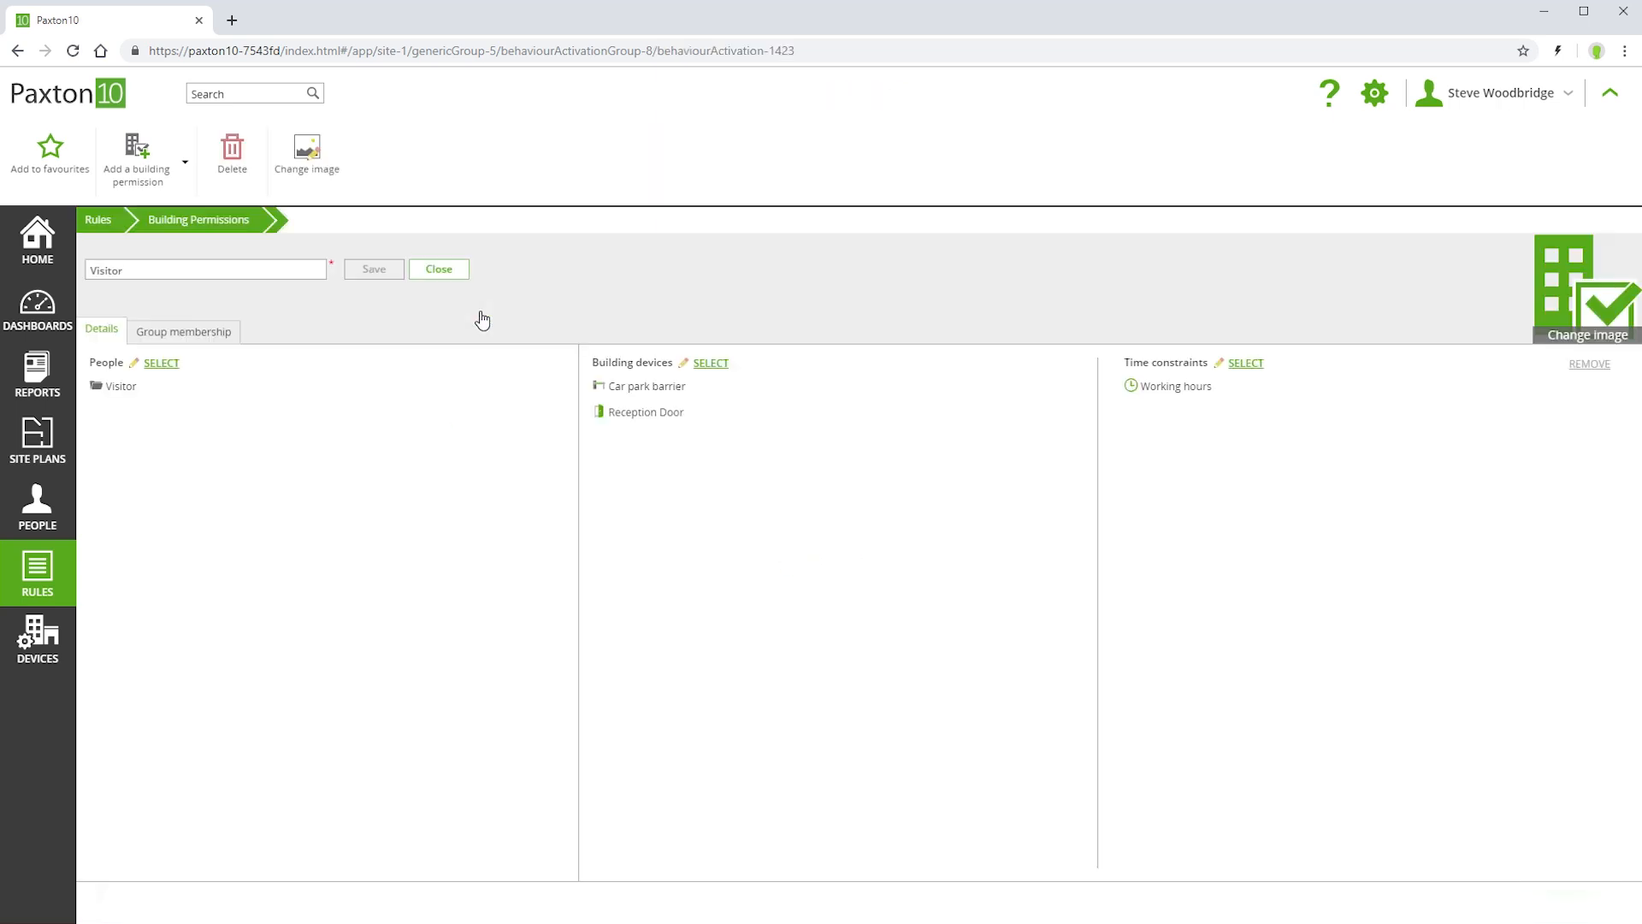
left_click(162, 363)
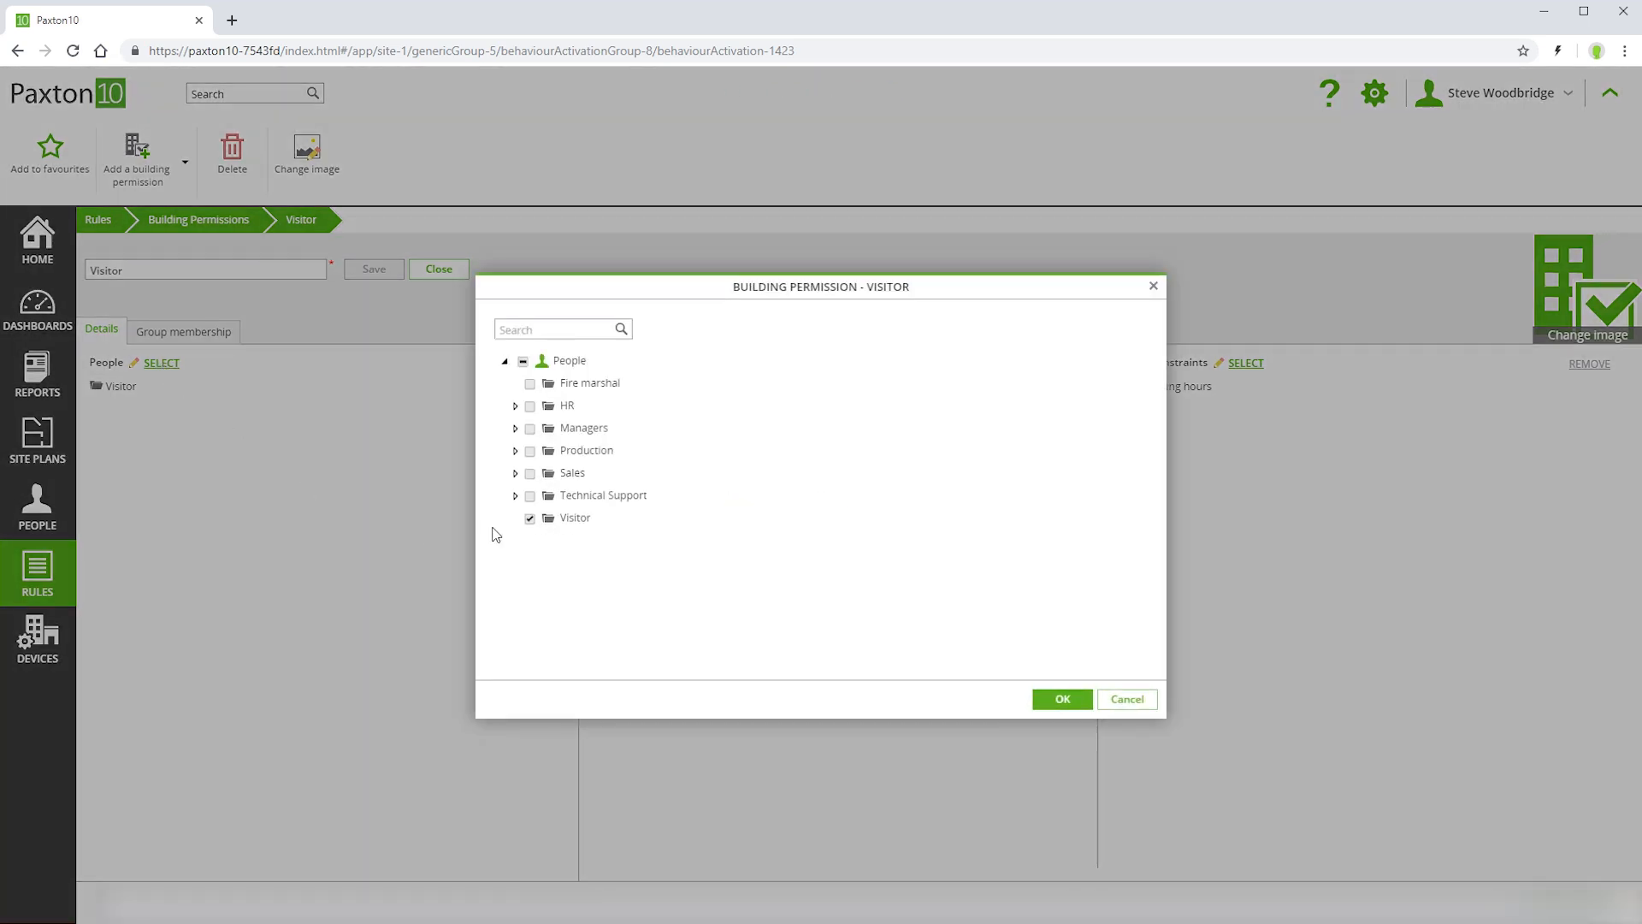
left_click(1063, 700)
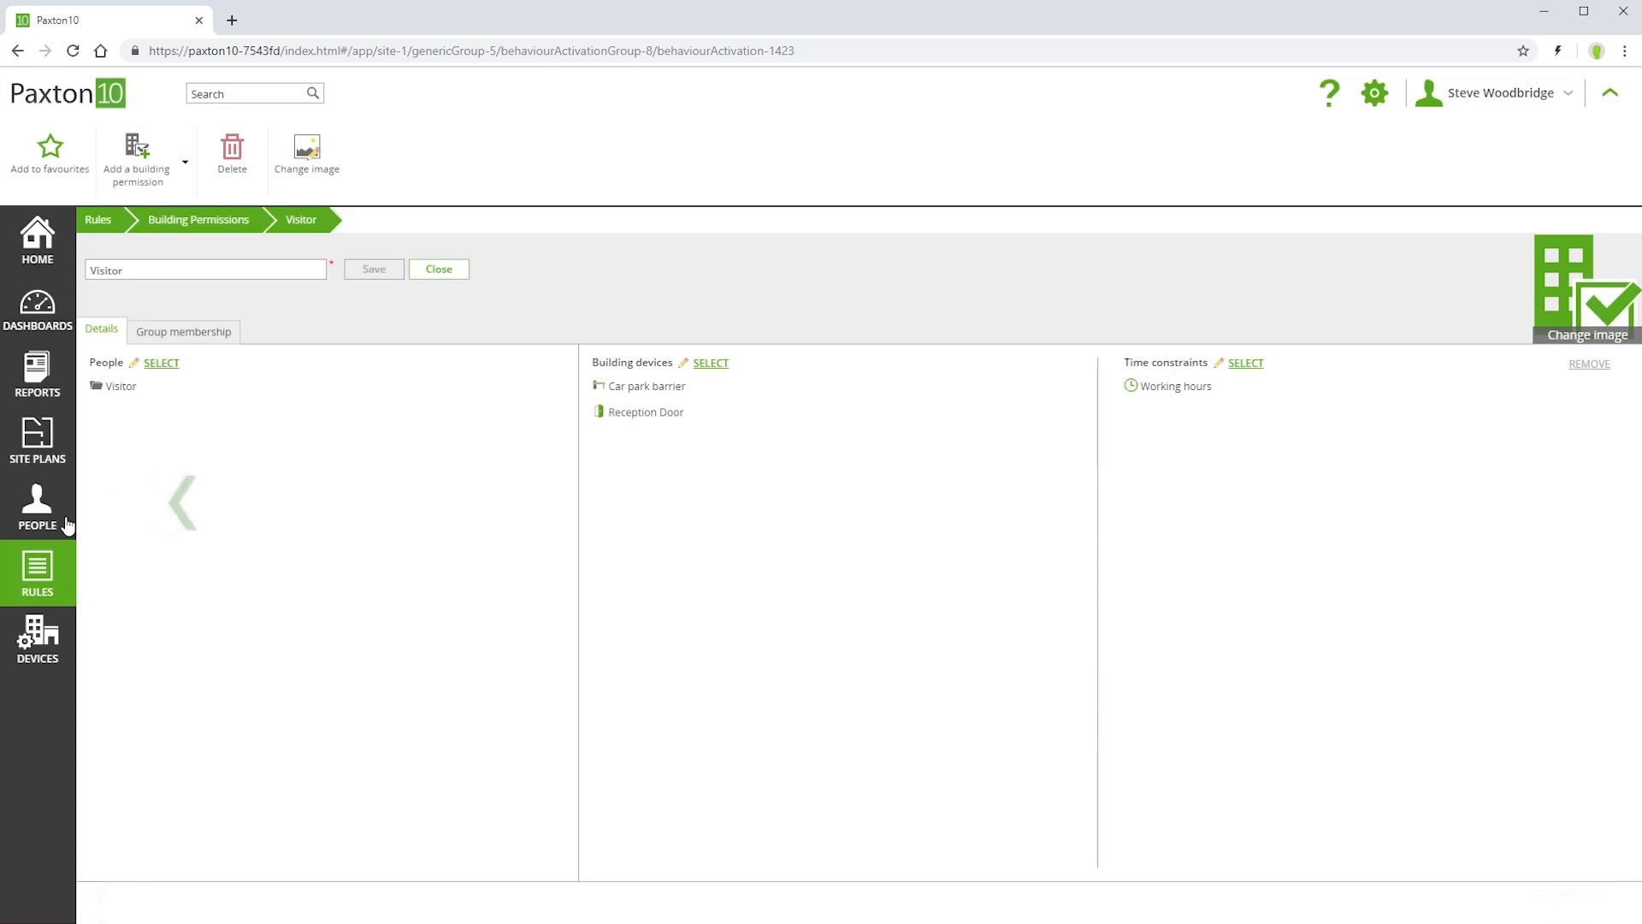
- Add a new person with first and last name to the Visitor group and save
left_click(37, 504)
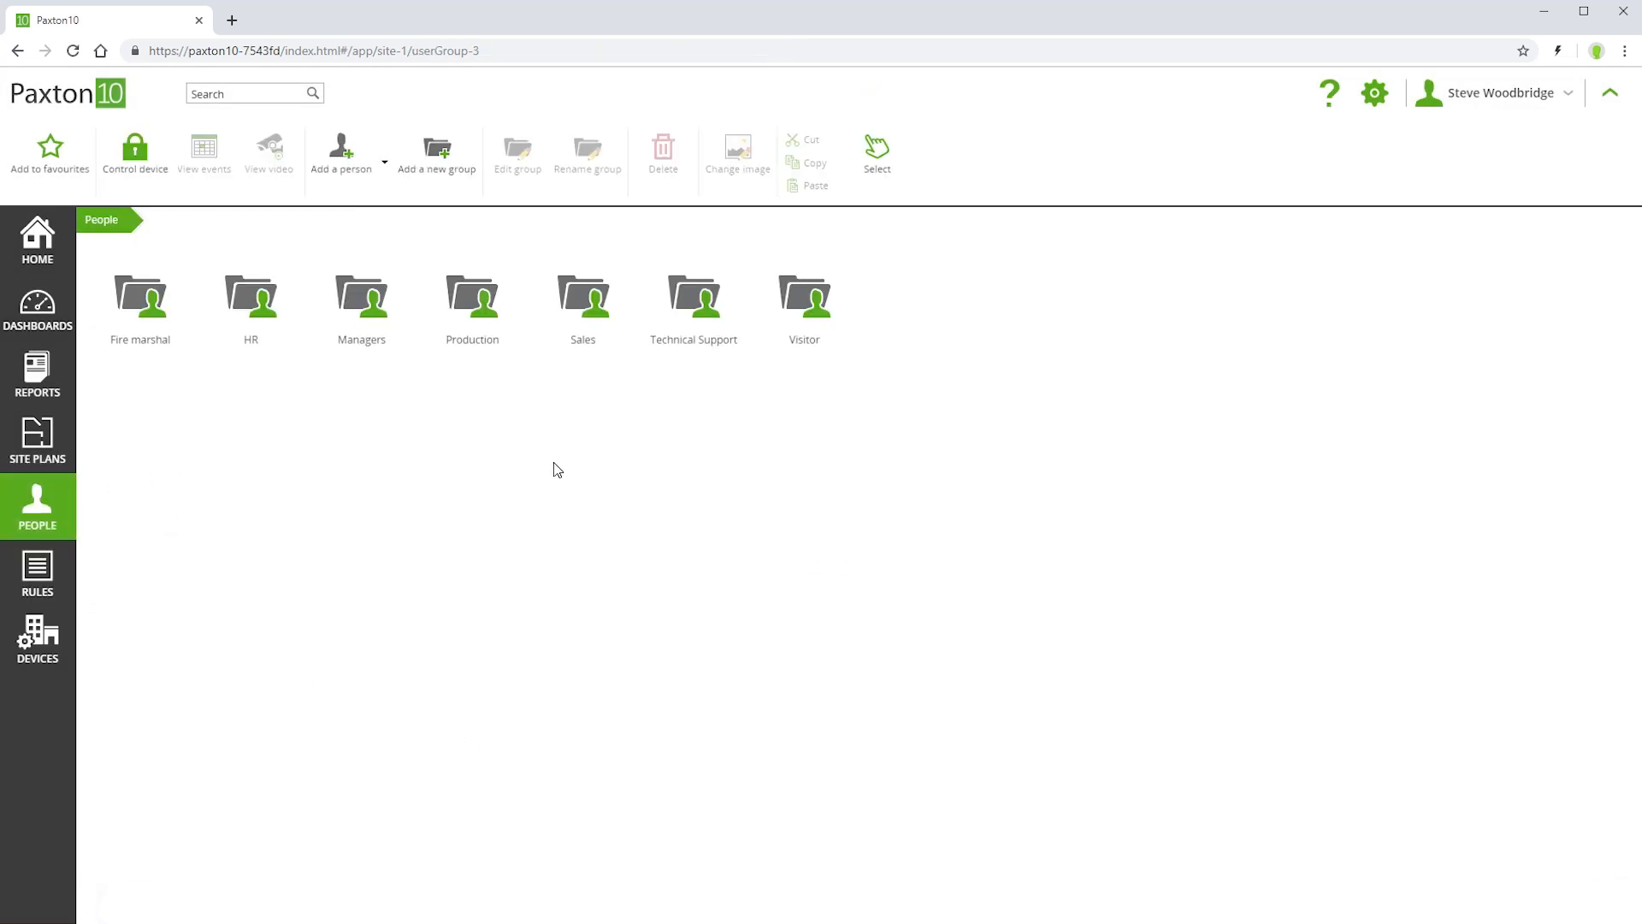
left_click(810, 296)
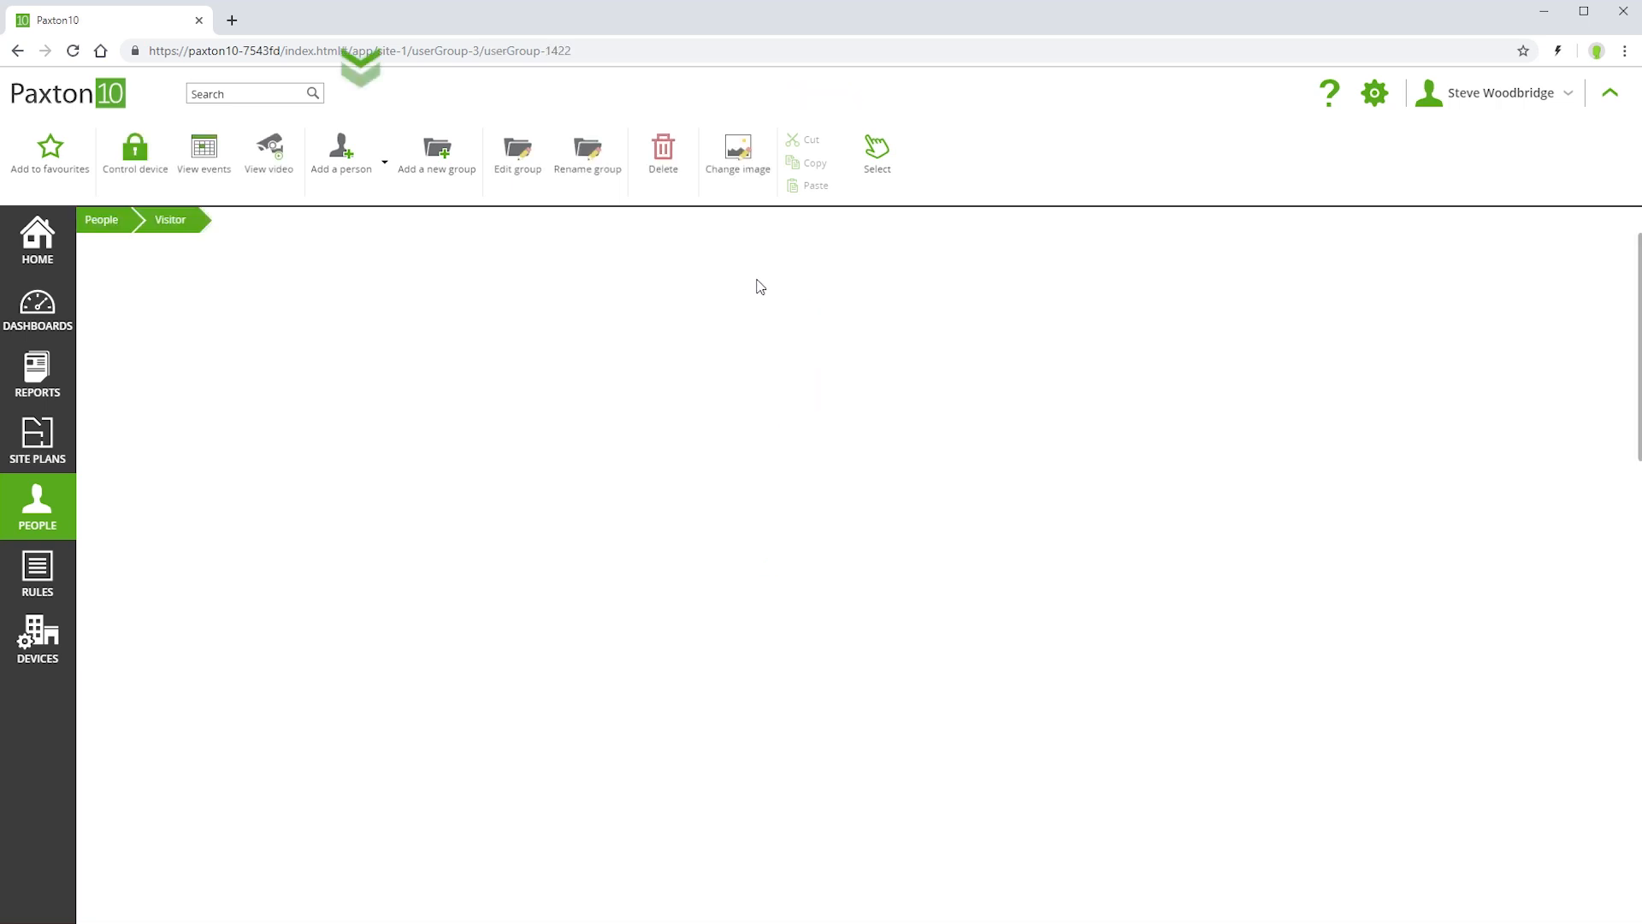
left_click(341, 152)
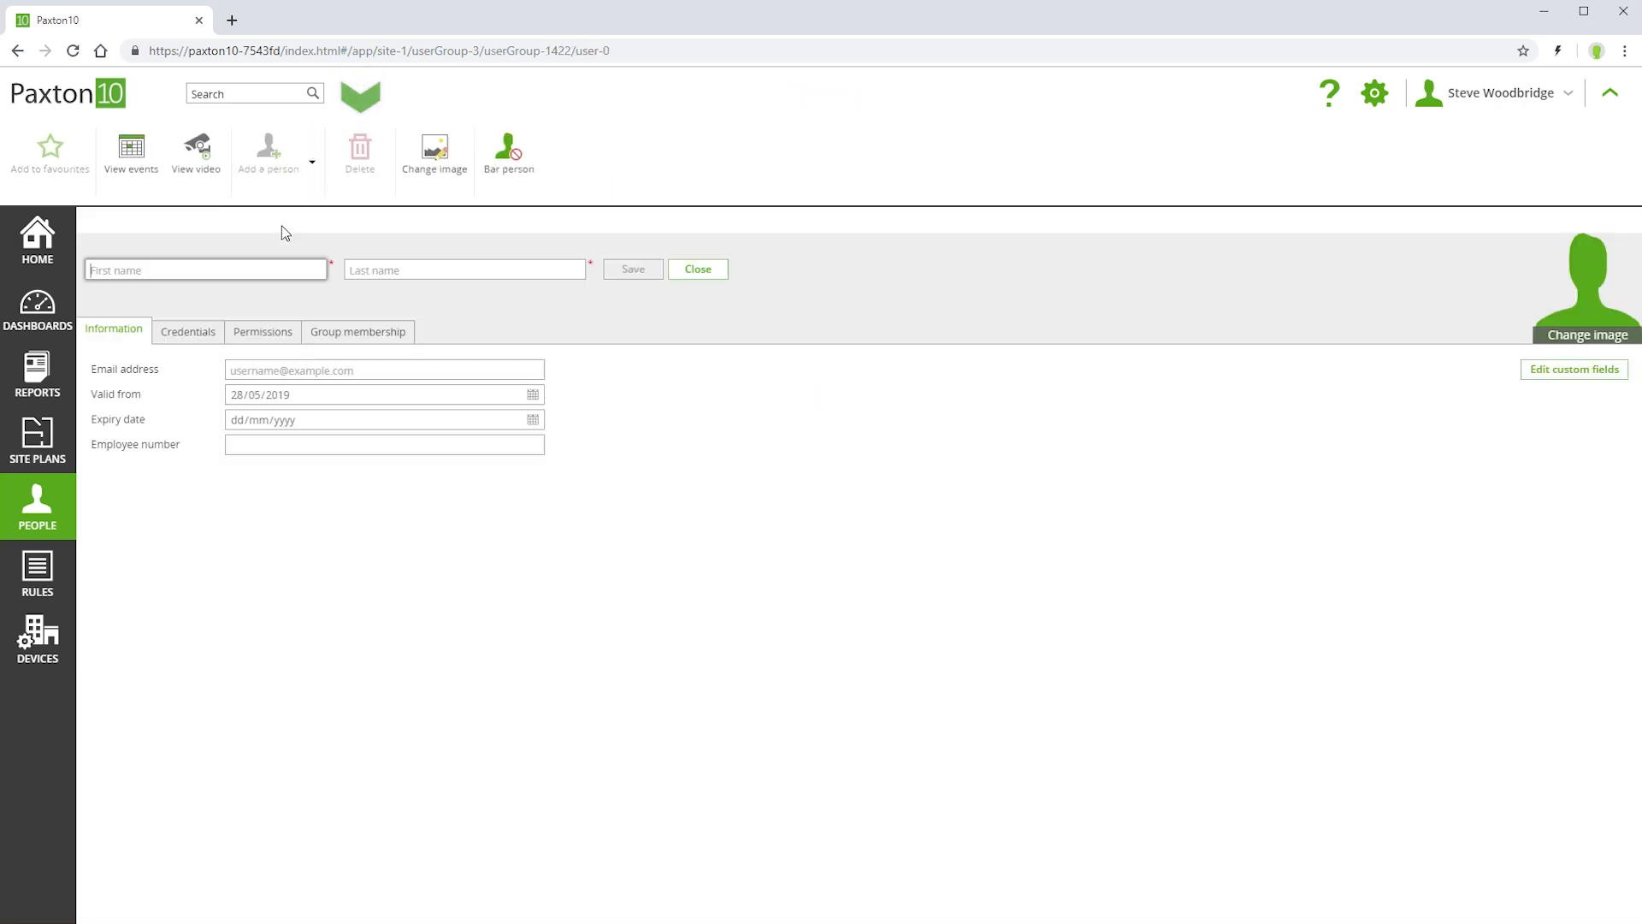
key("Tab")
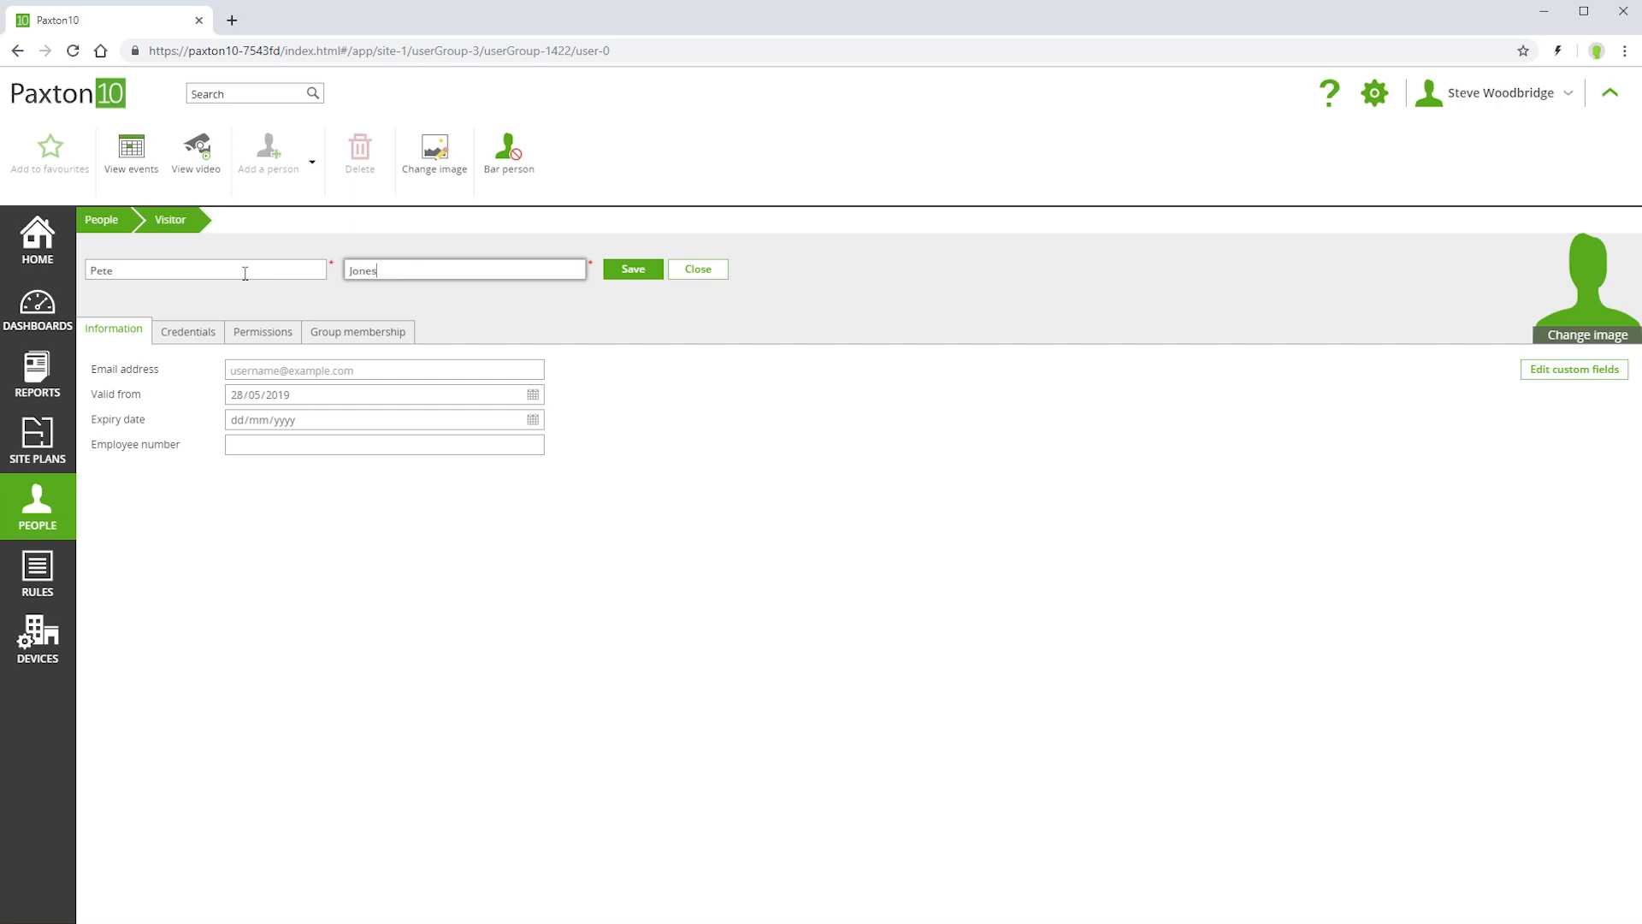
left_click(639, 274)
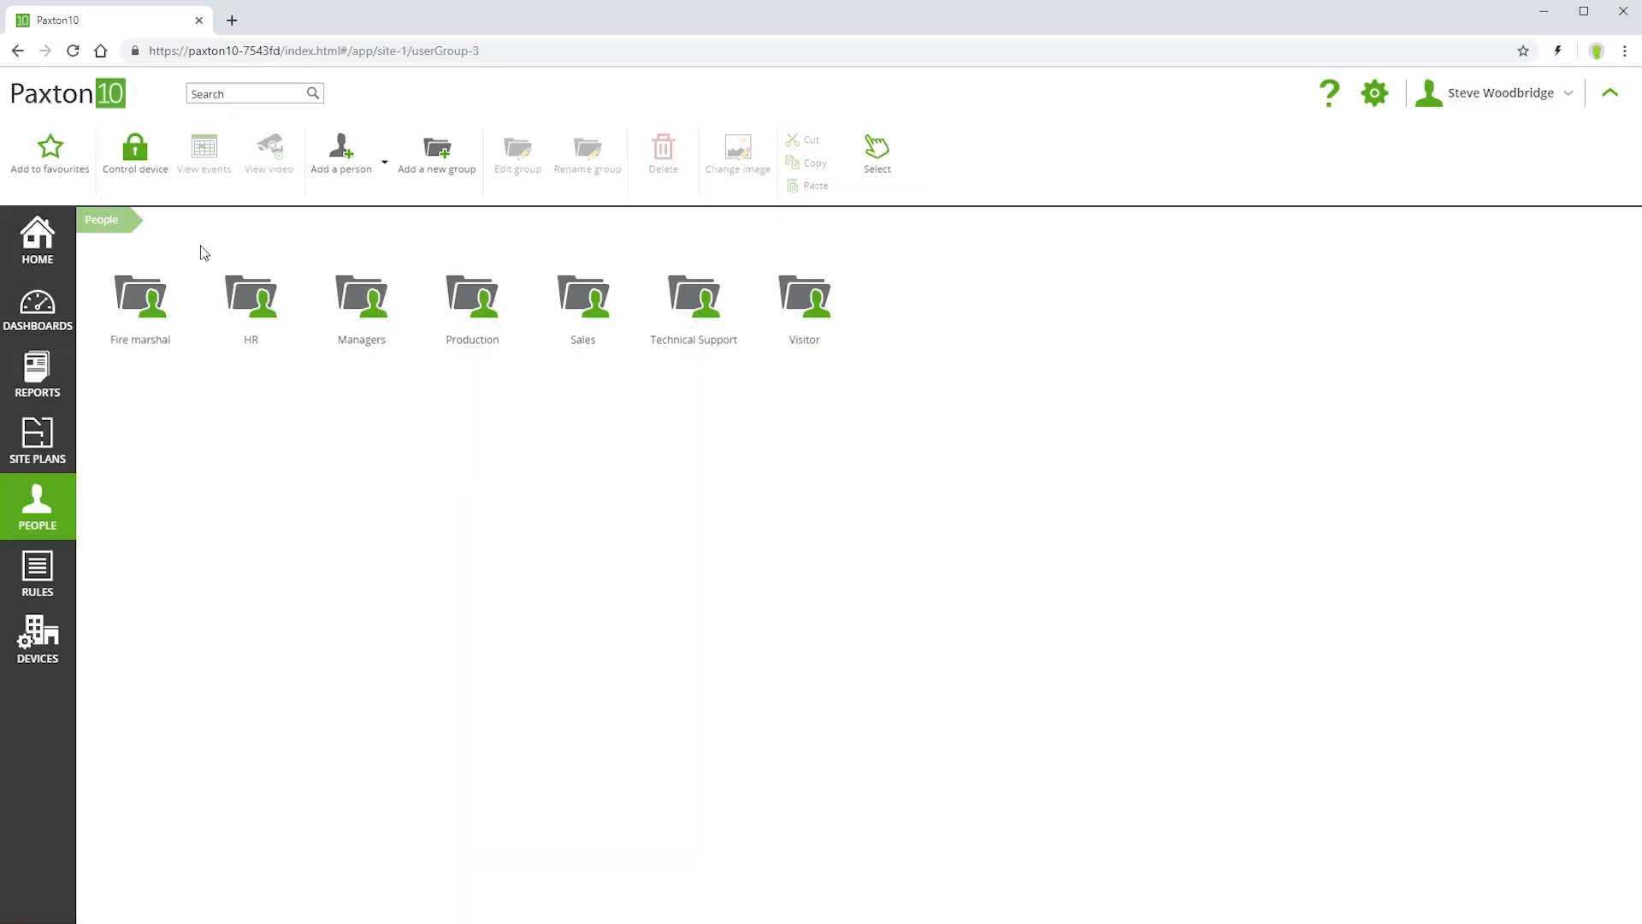
- Copy the third person in the Managers group, then go back to the people groups
left_click(357, 316)
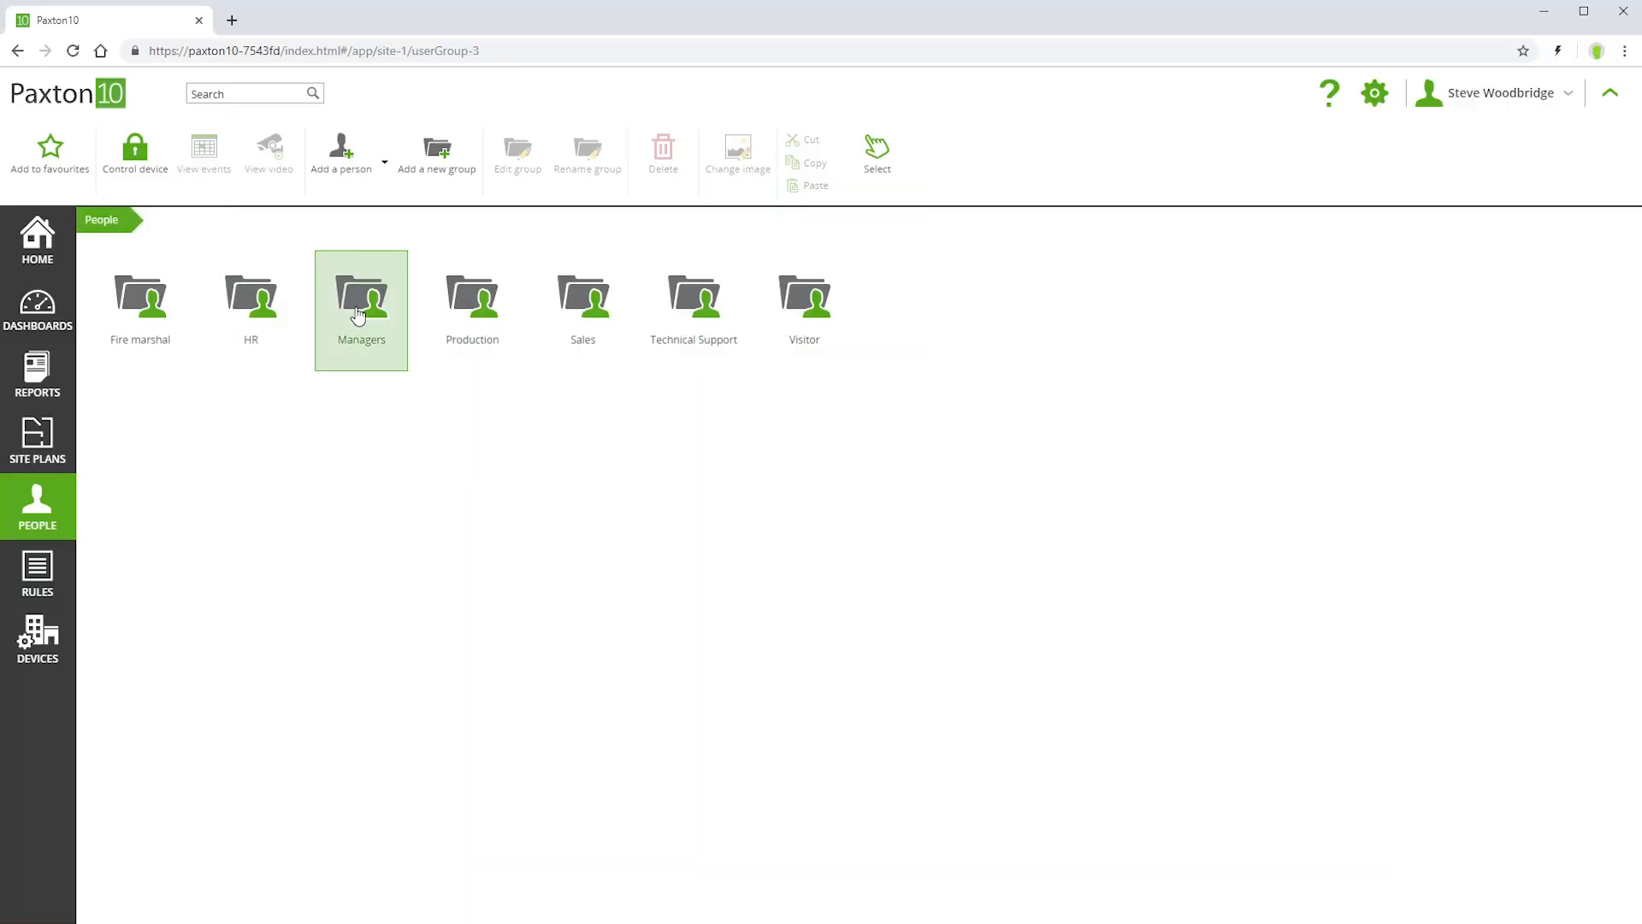
double_click(357, 315)
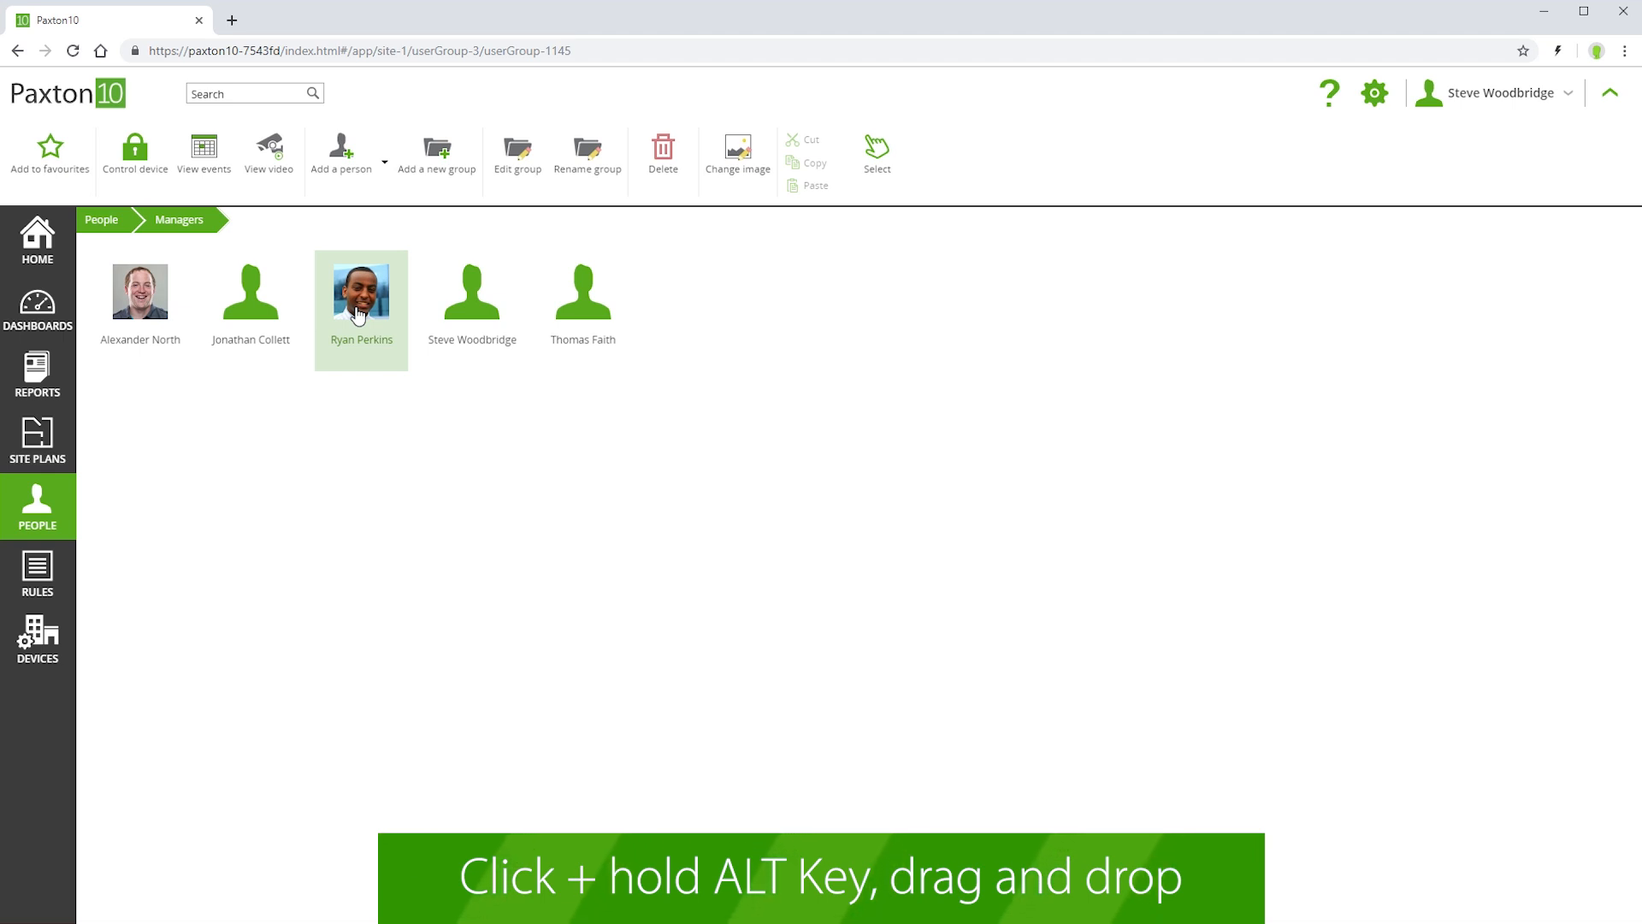
right_click(358, 315)
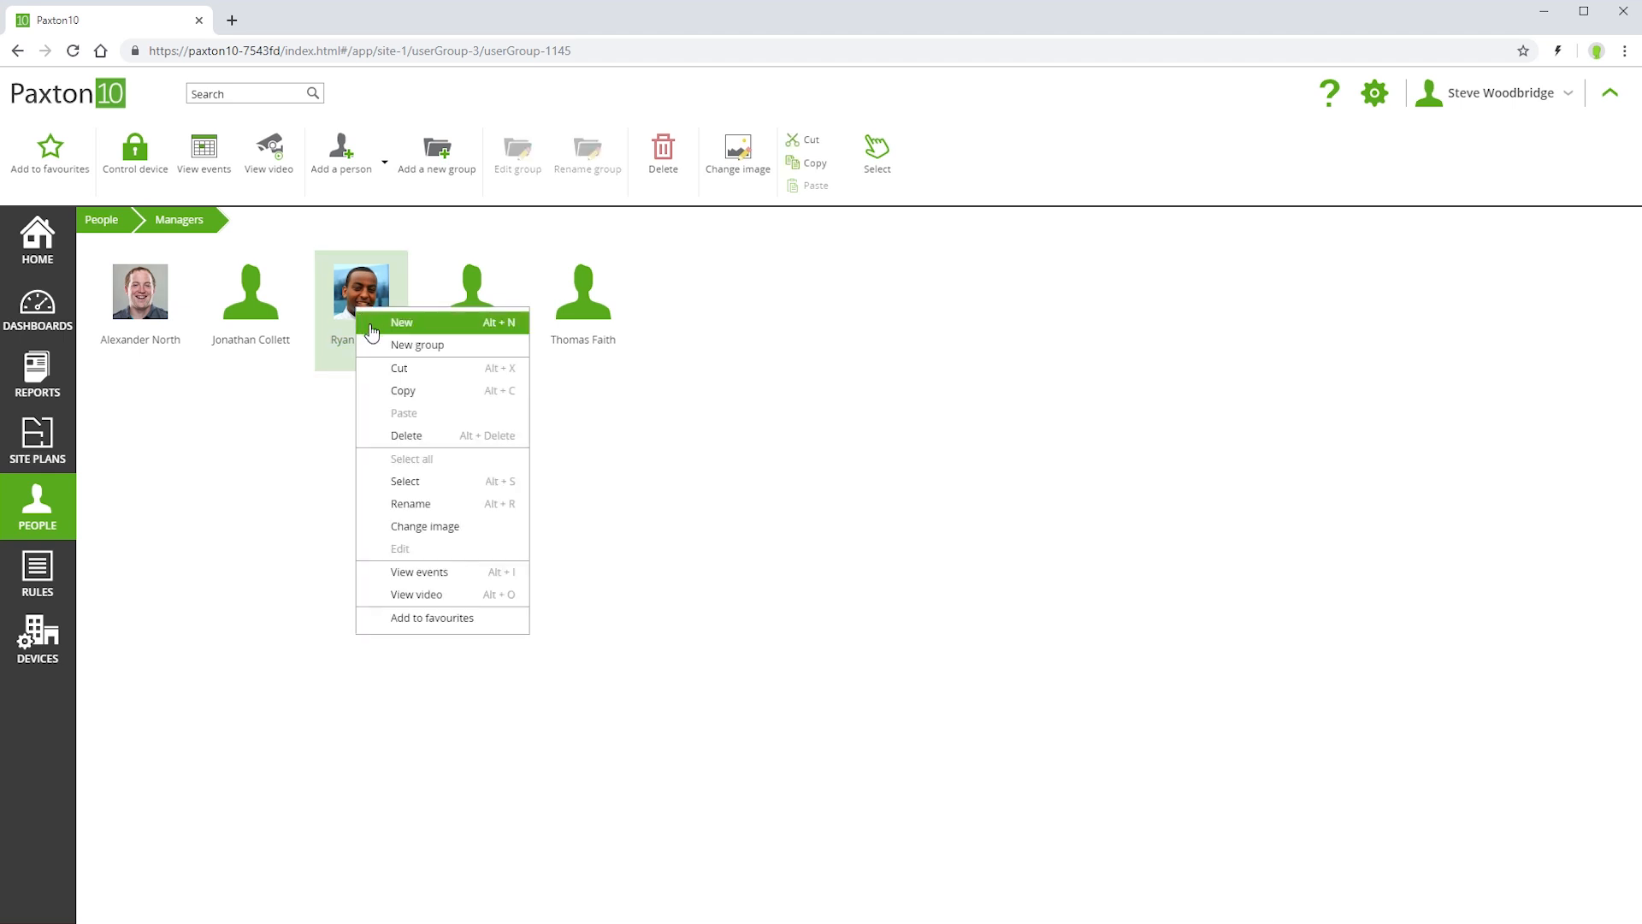
left_click(402, 394)
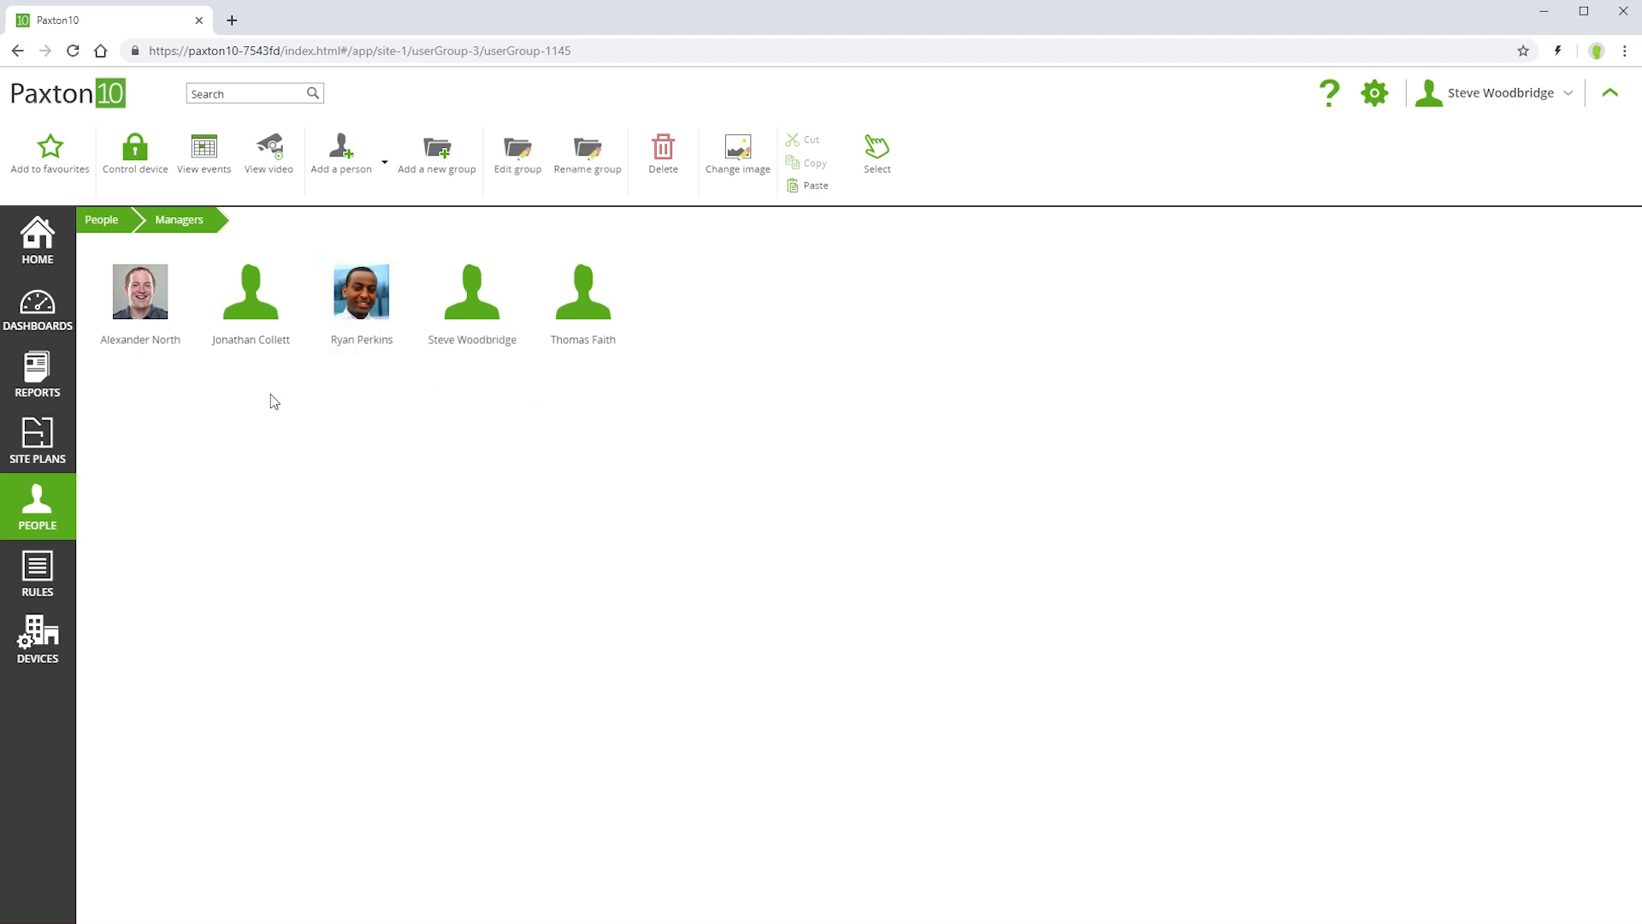
left_click(112, 220)
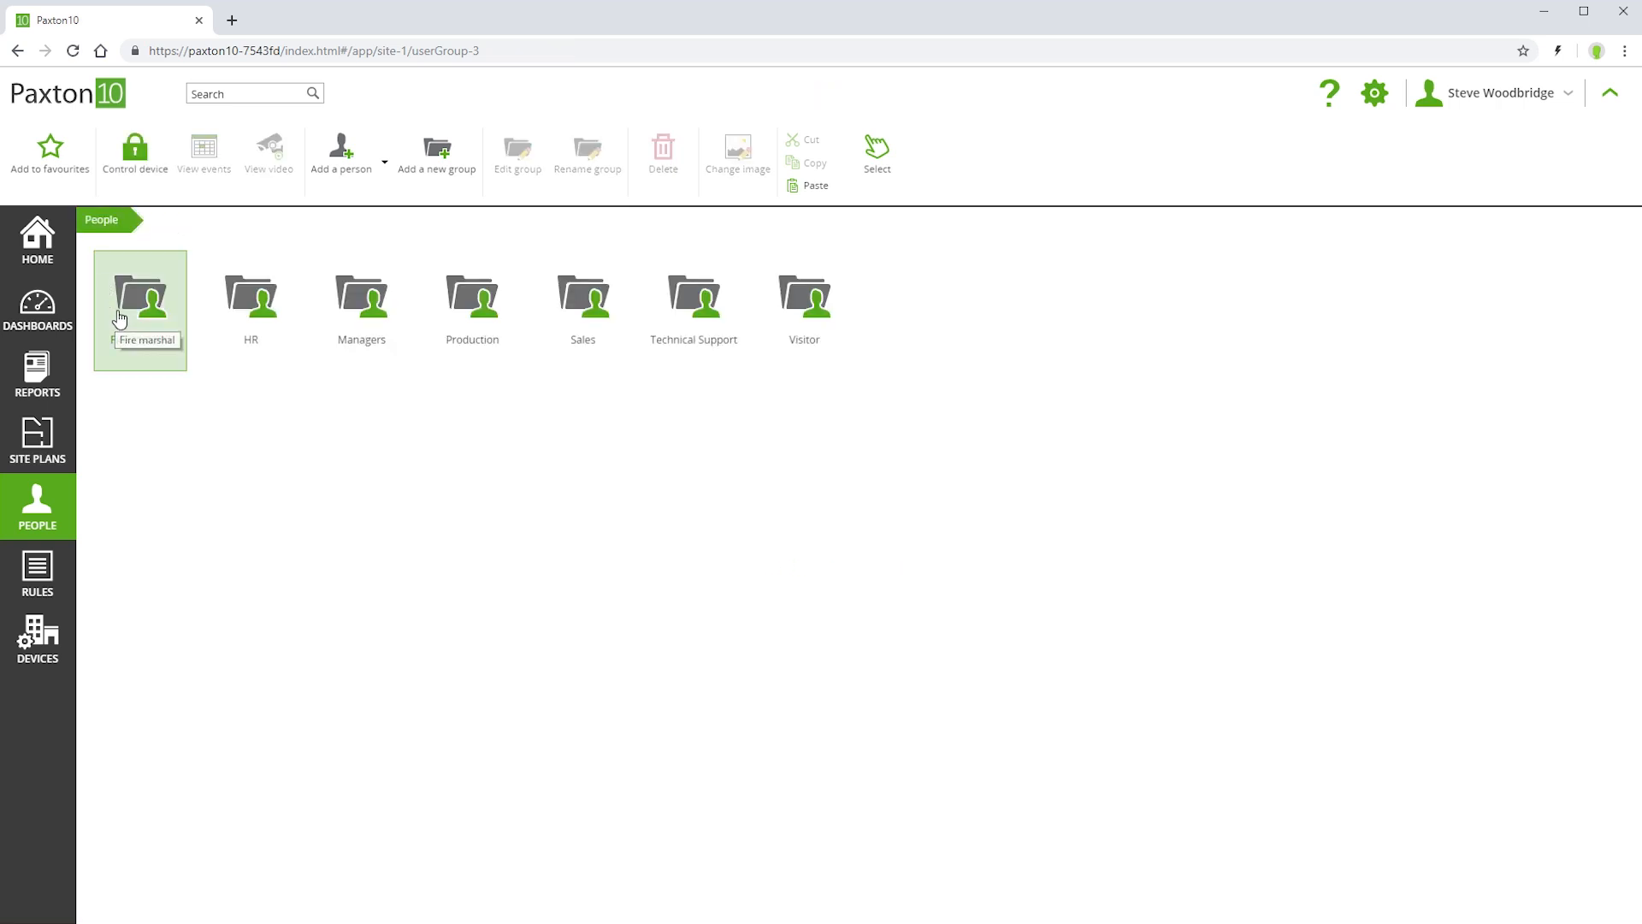
- Paste the copied manager into the Fire marshal group
double_click(118, 318)
right_click(119, 319)
left_click(155, 423)
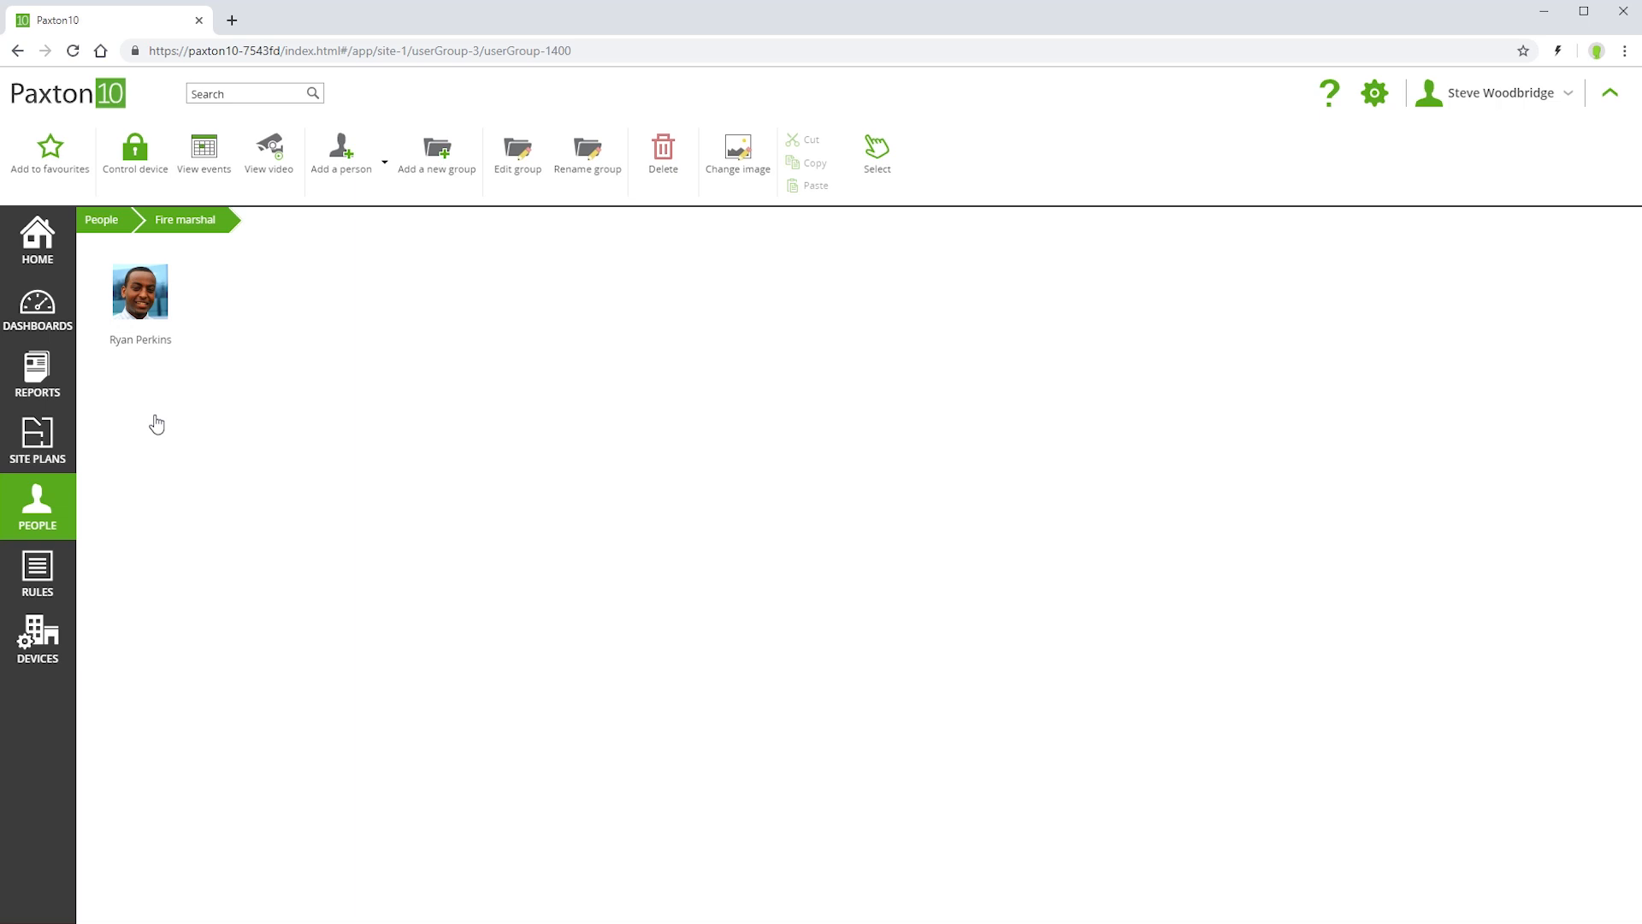
- Verify the pasted person's Fire marshal and Managers membership and Office staff building access, then open Production
double_click(147, 329)
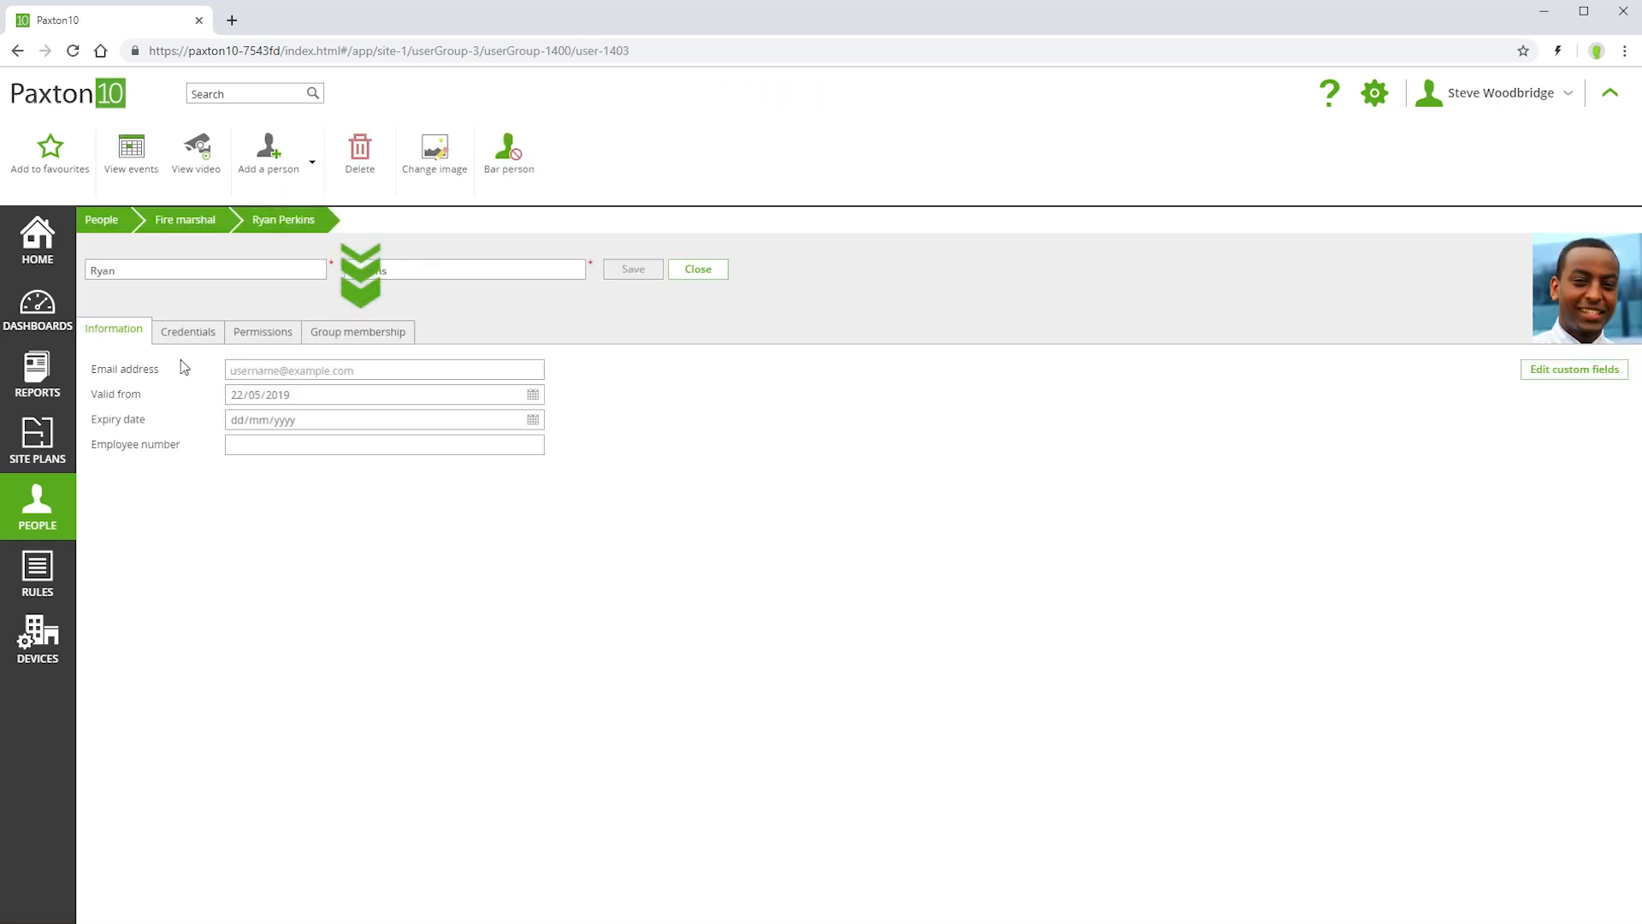
left_click(333, 339)
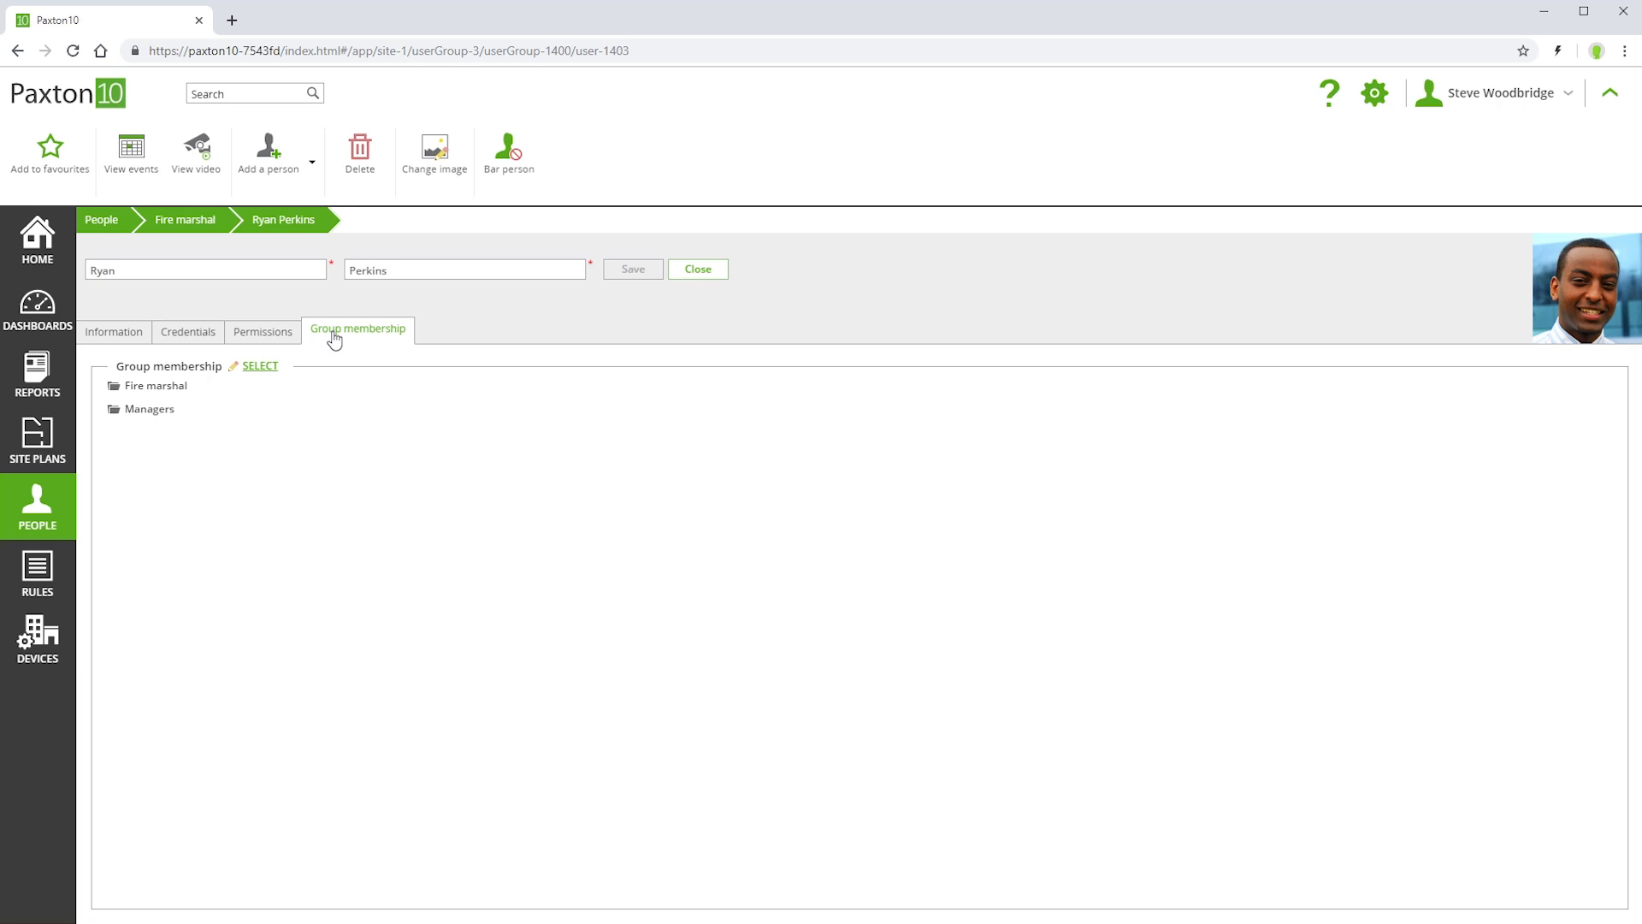
left_click(259, 338)
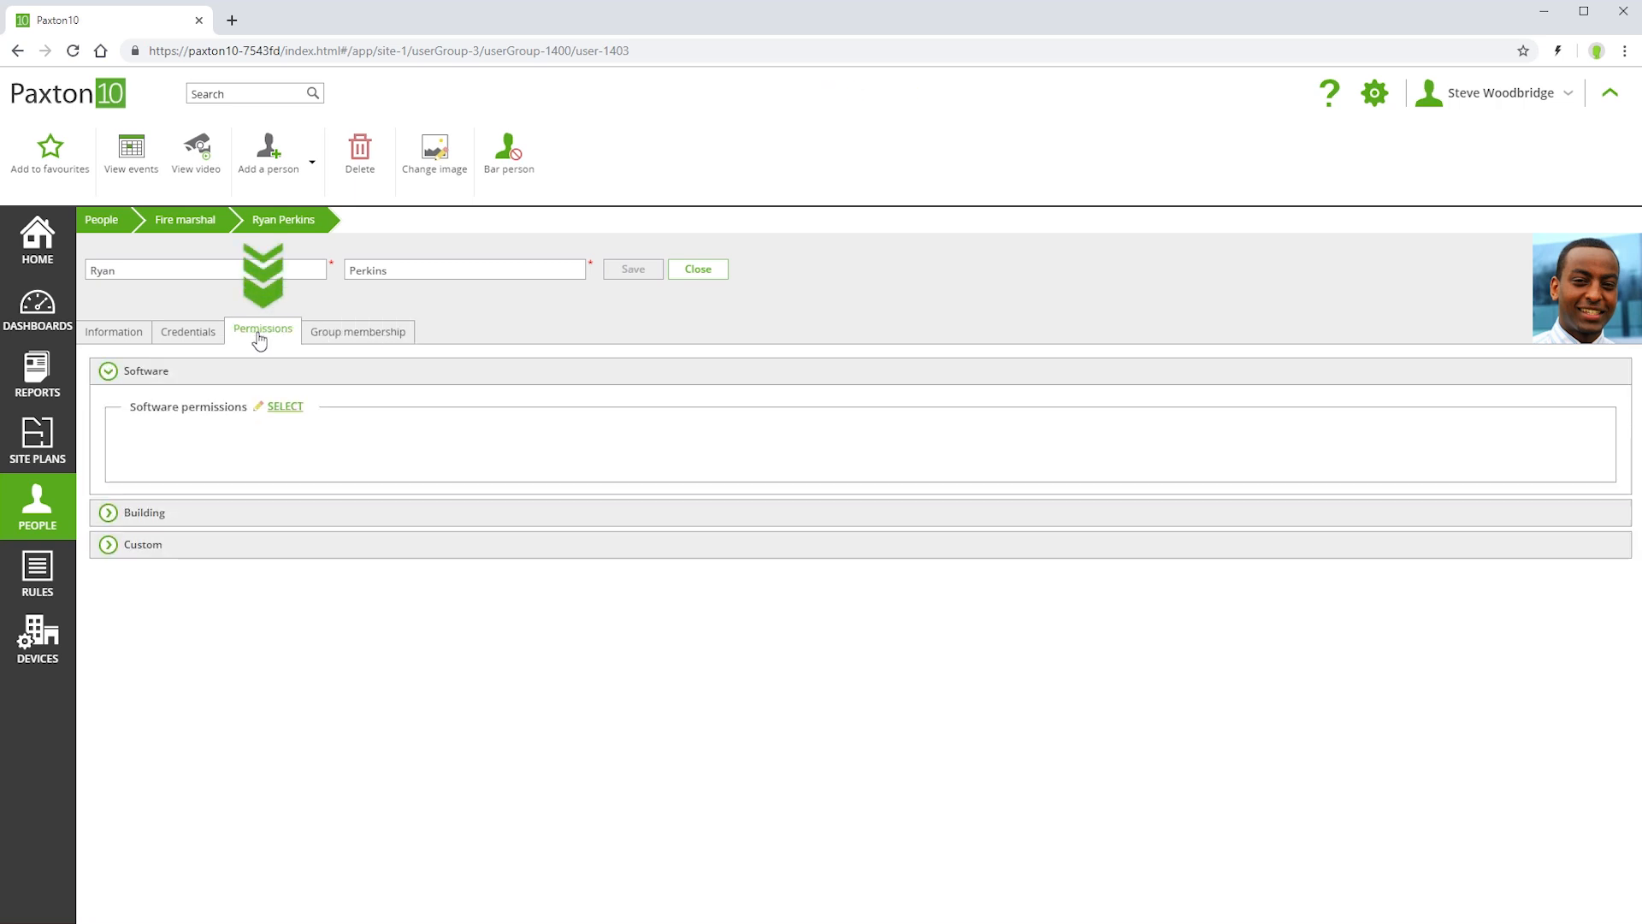
left_click(135, 519)
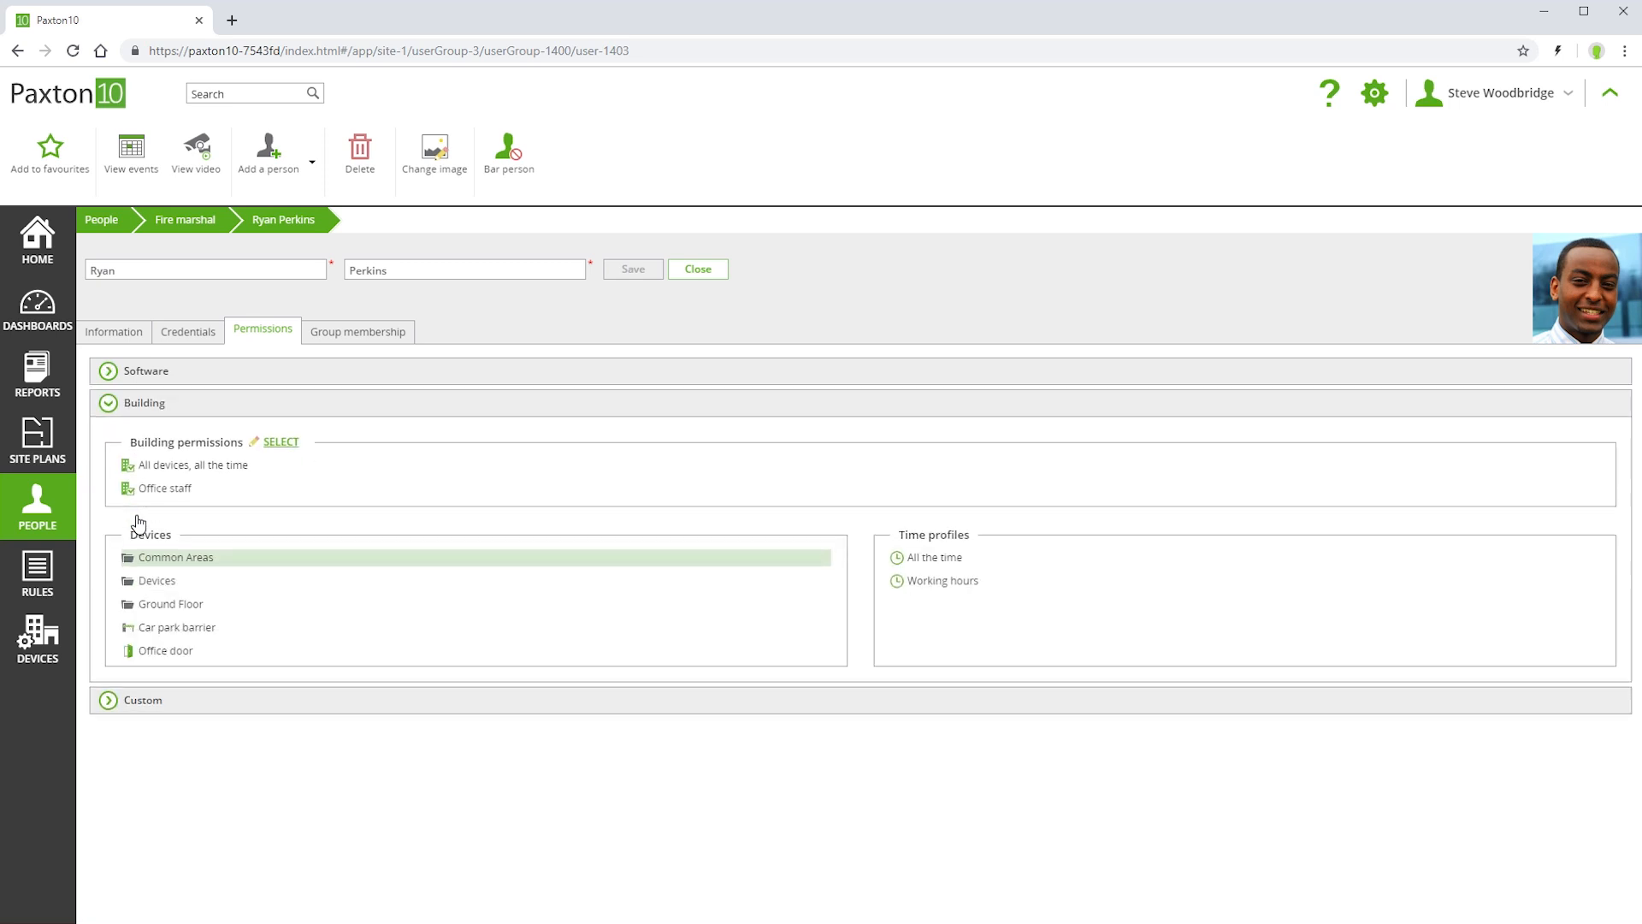
left_click(104, 220)
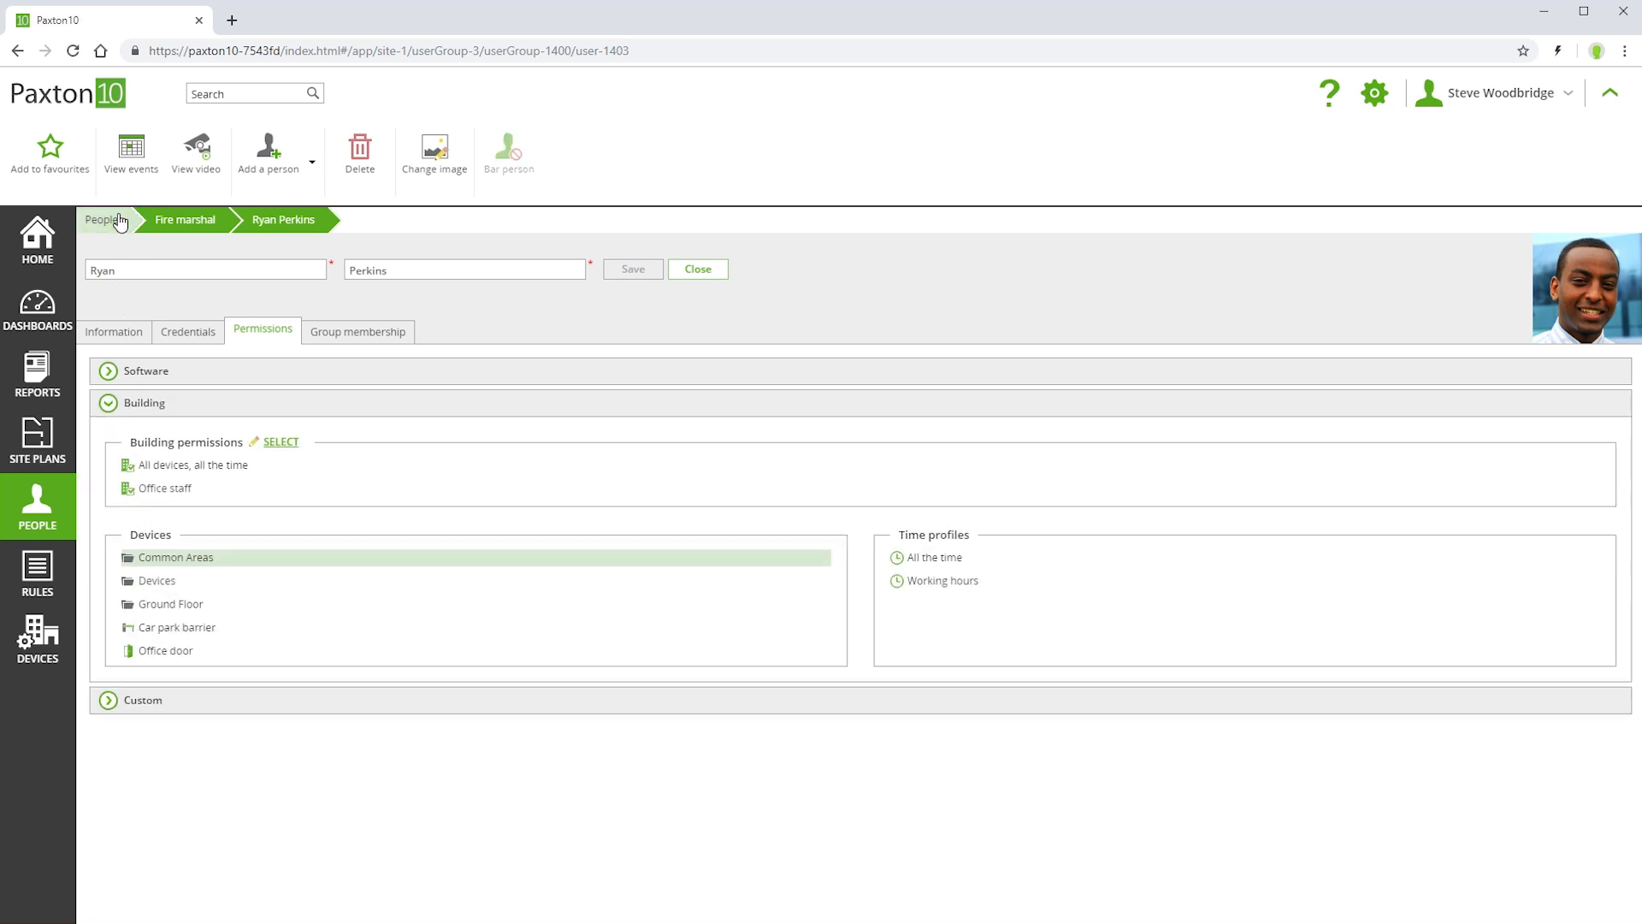
left_click(469, 329)
- Bar a Production group member from the building and save their record
left_click(473, 301)
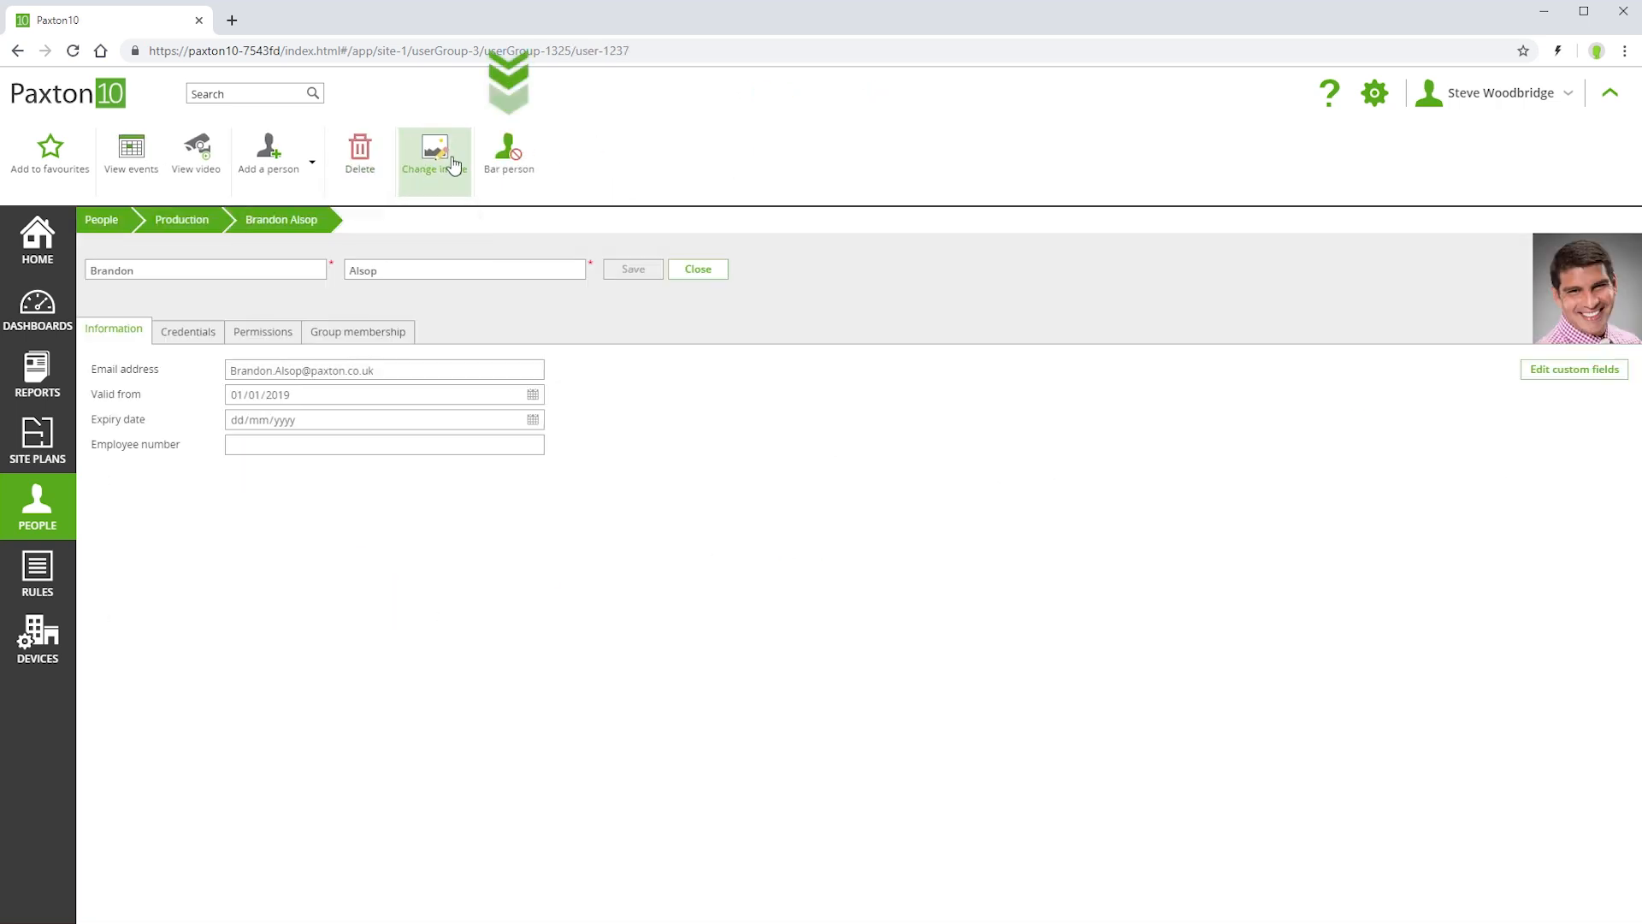
left_click(502, 159)
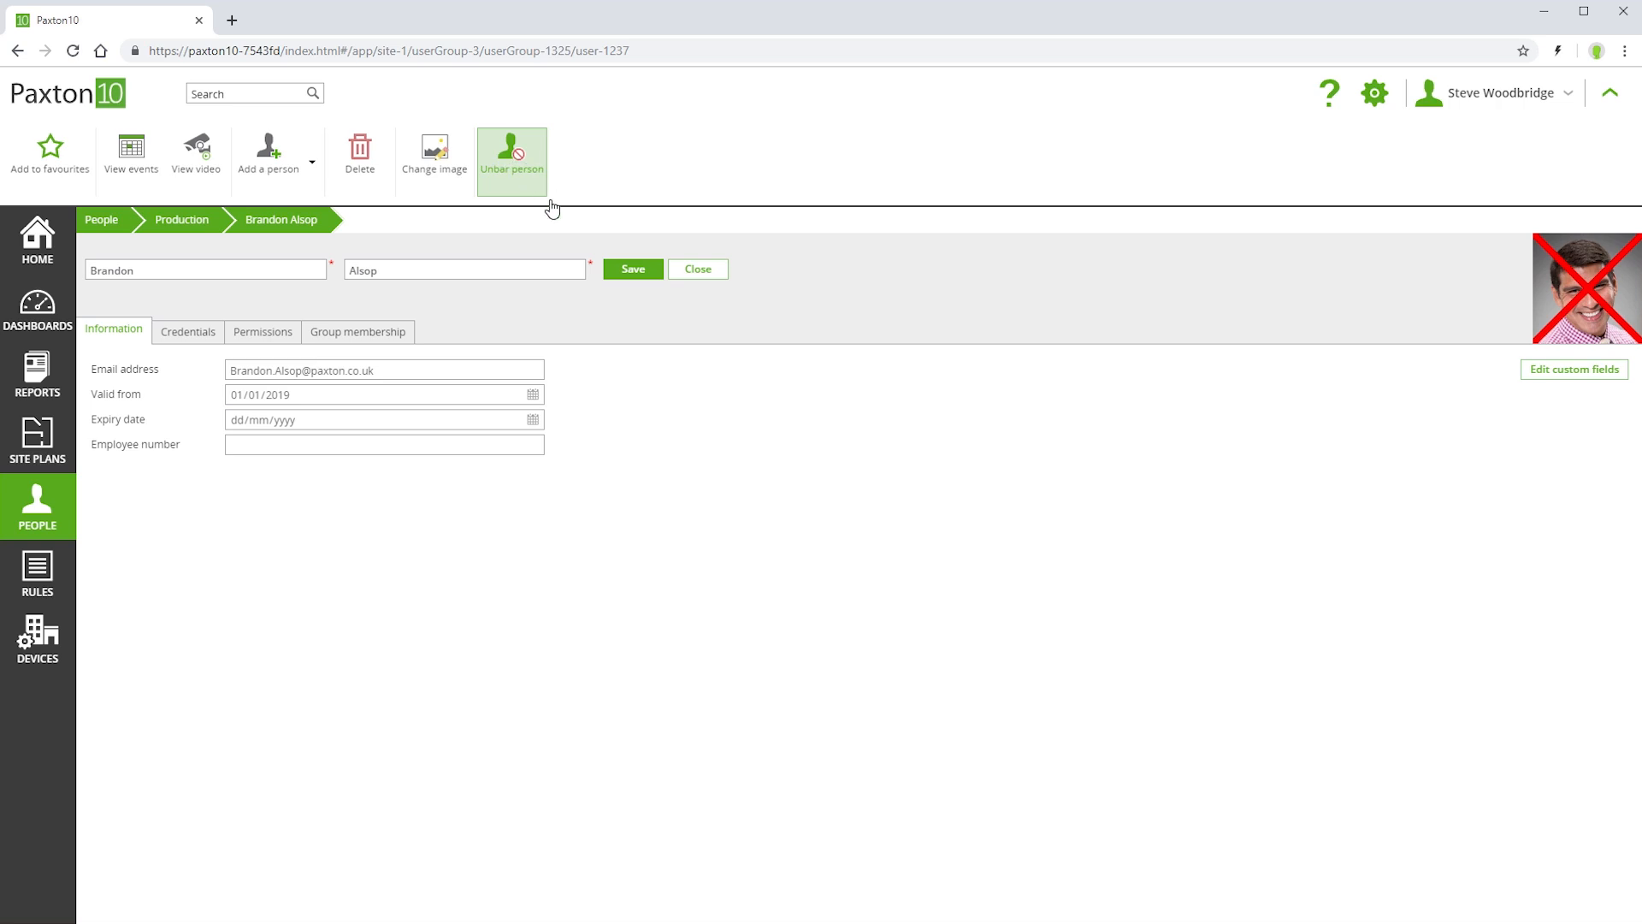
left_click(618, 281)
left_click(101, 221)
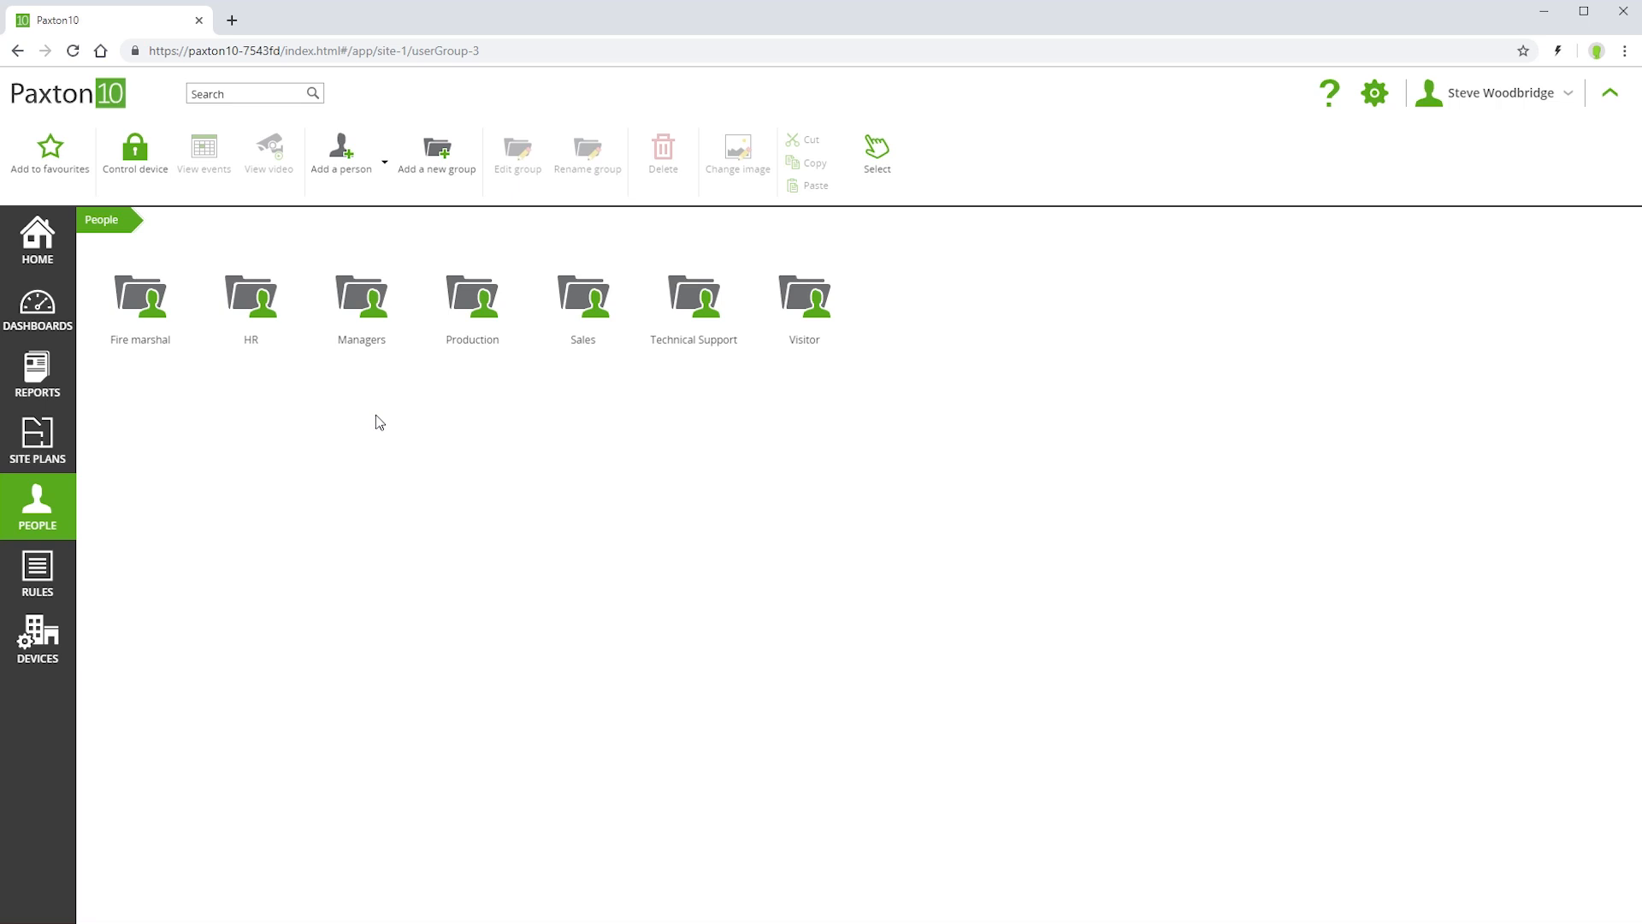
- Assign the Office staff building permission to a Sales group member and save their record
double_click(582, 301)
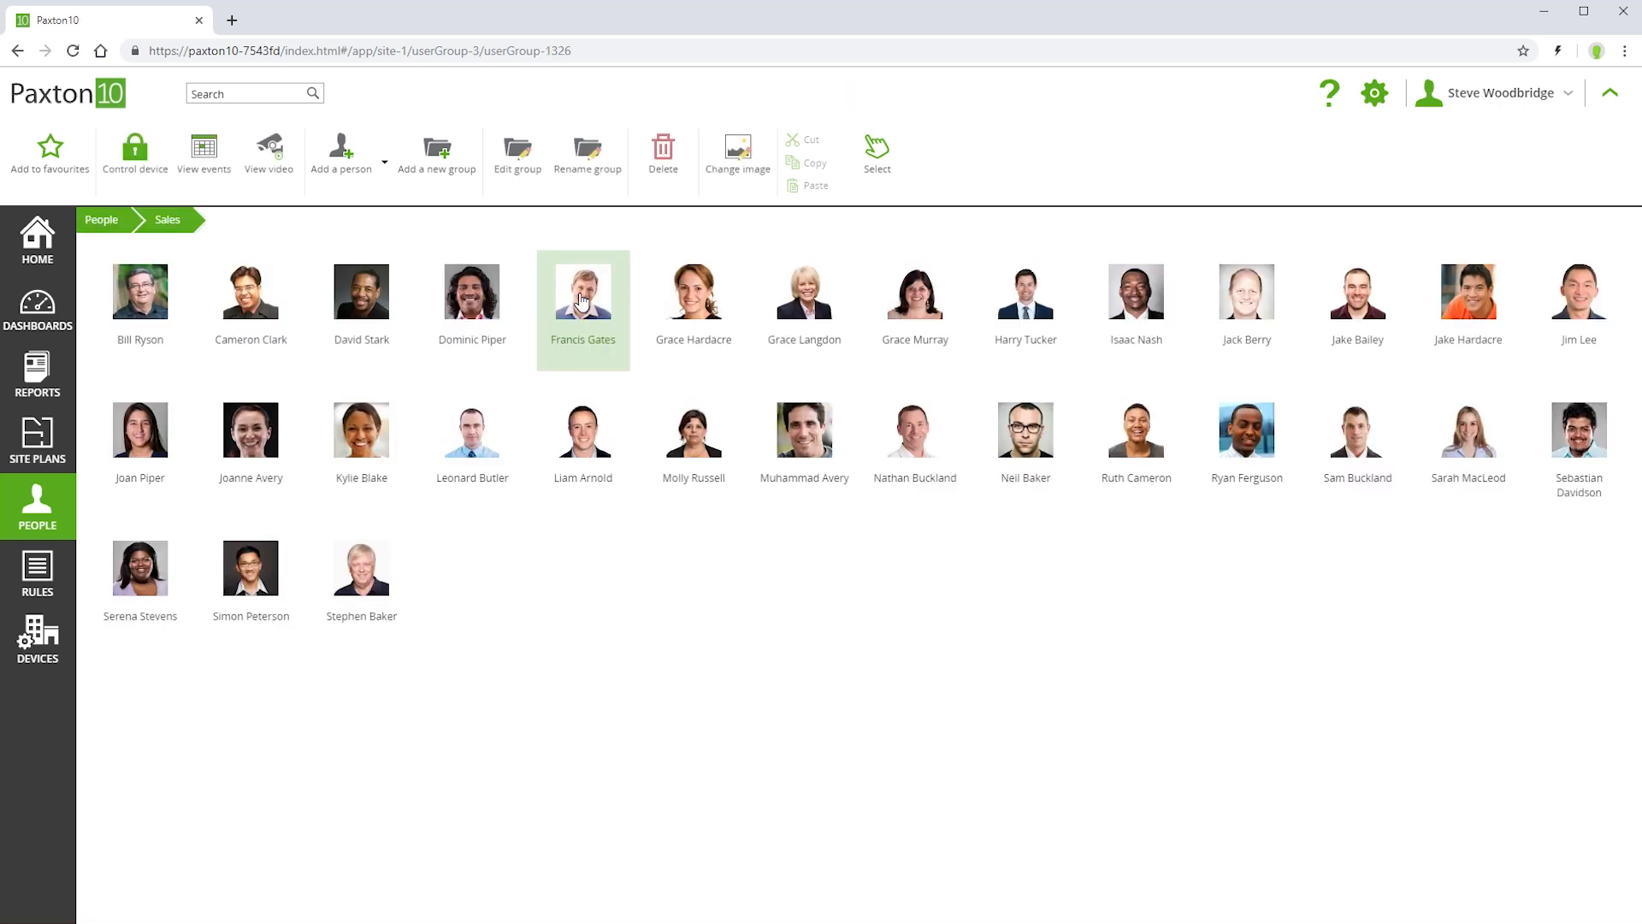
double_click(583, 438)
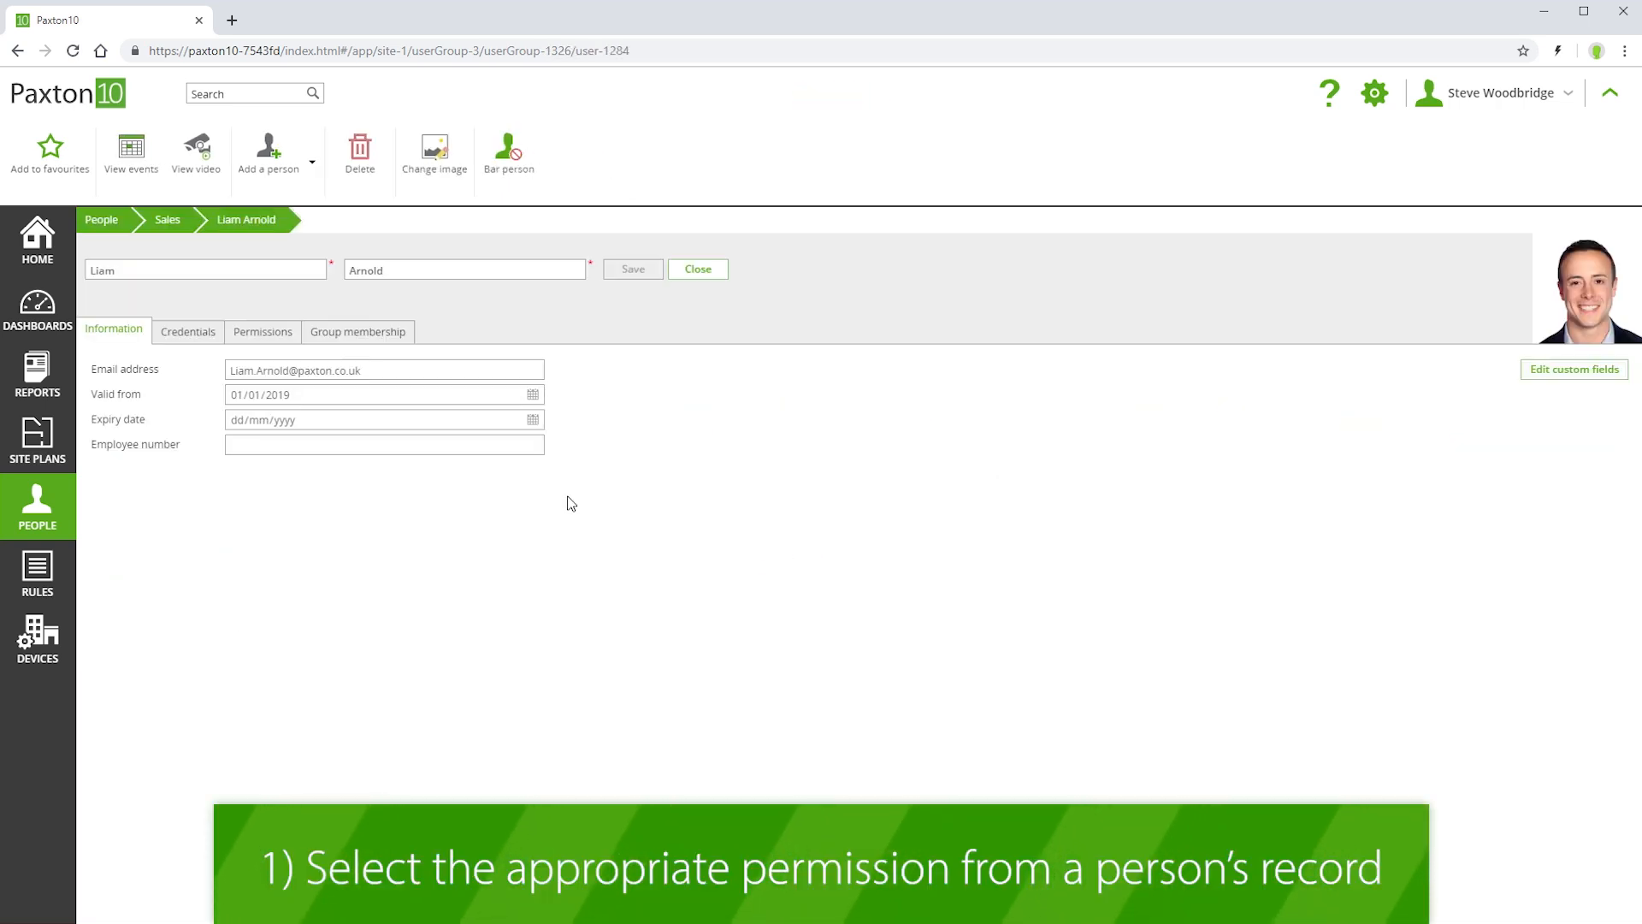
left_click(260, 332)
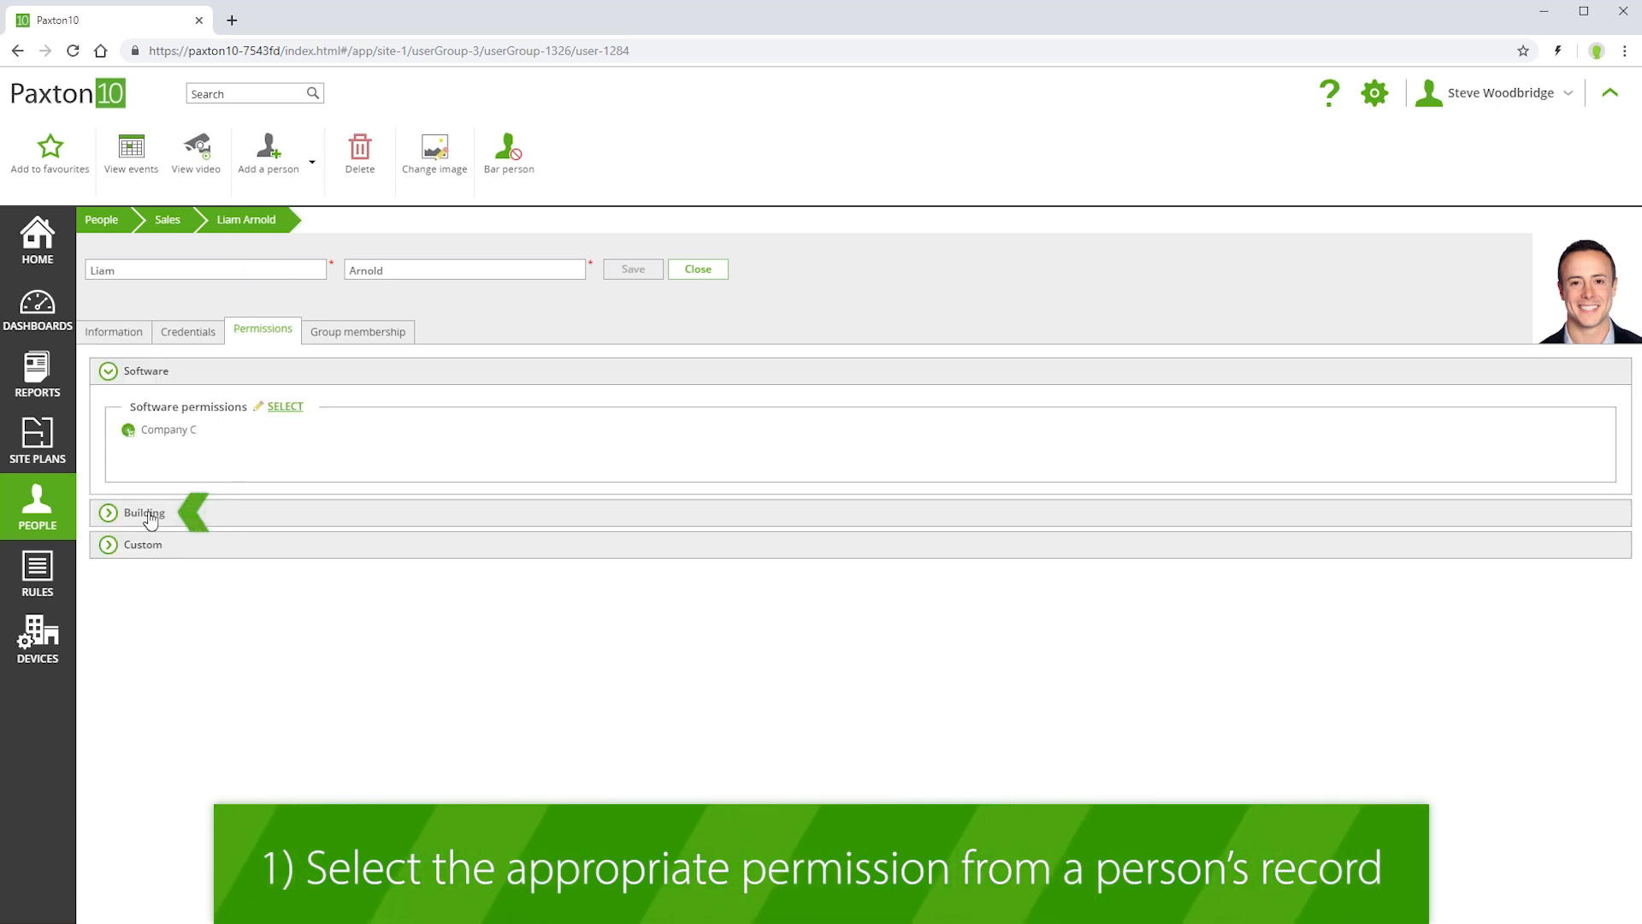
left_click(113, 513)
left_click(283, 445)
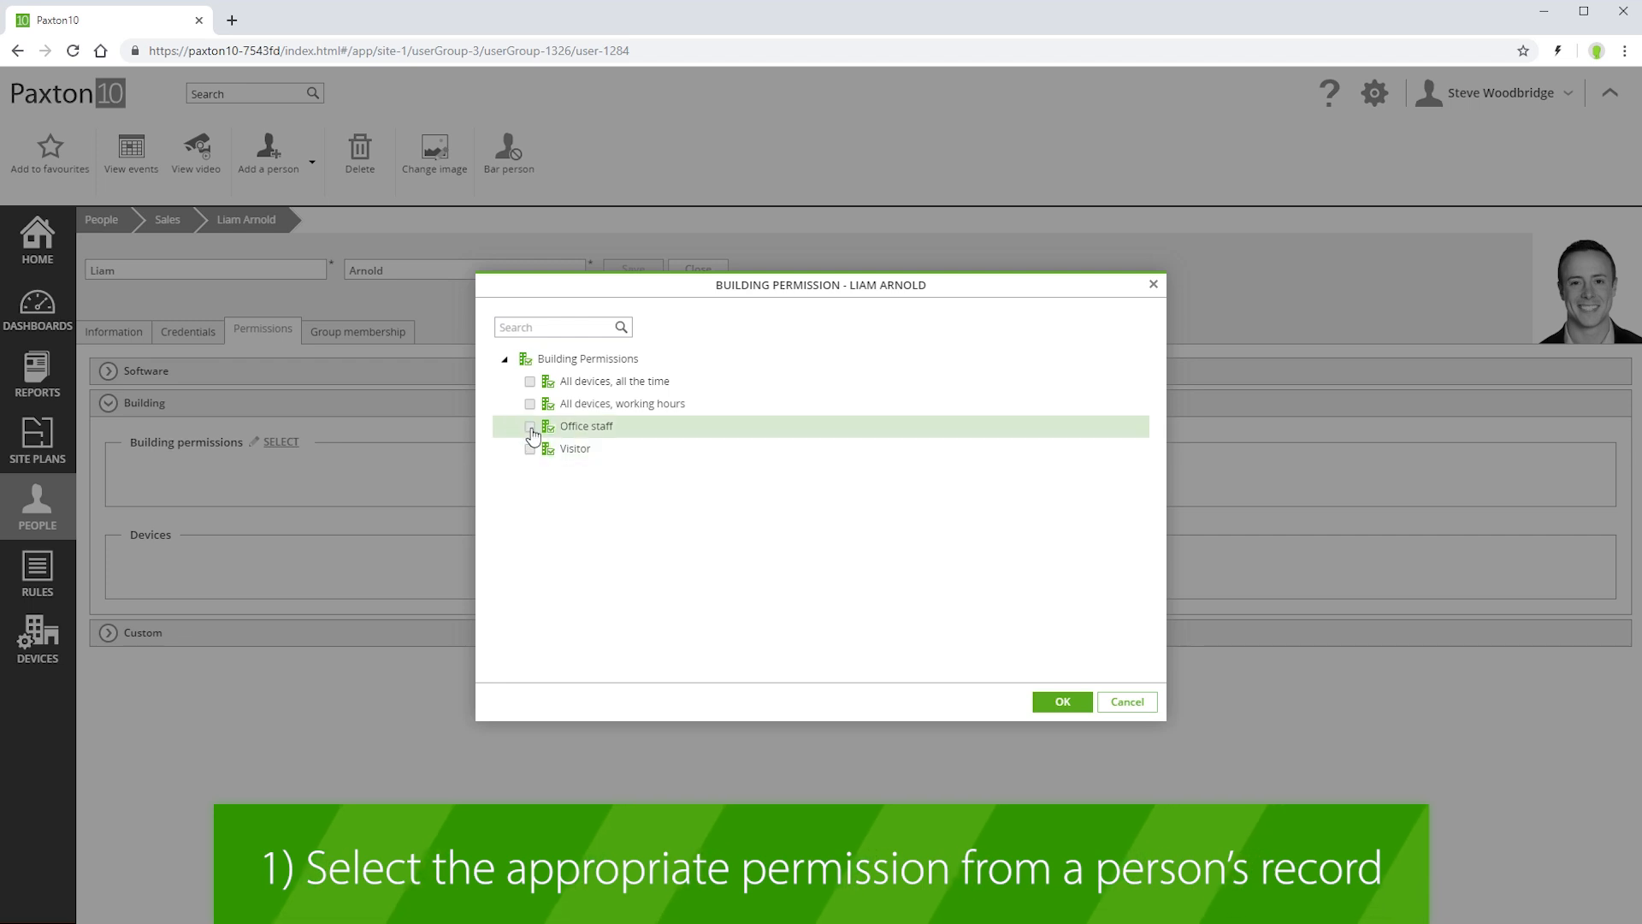
left_click(1061, 703)
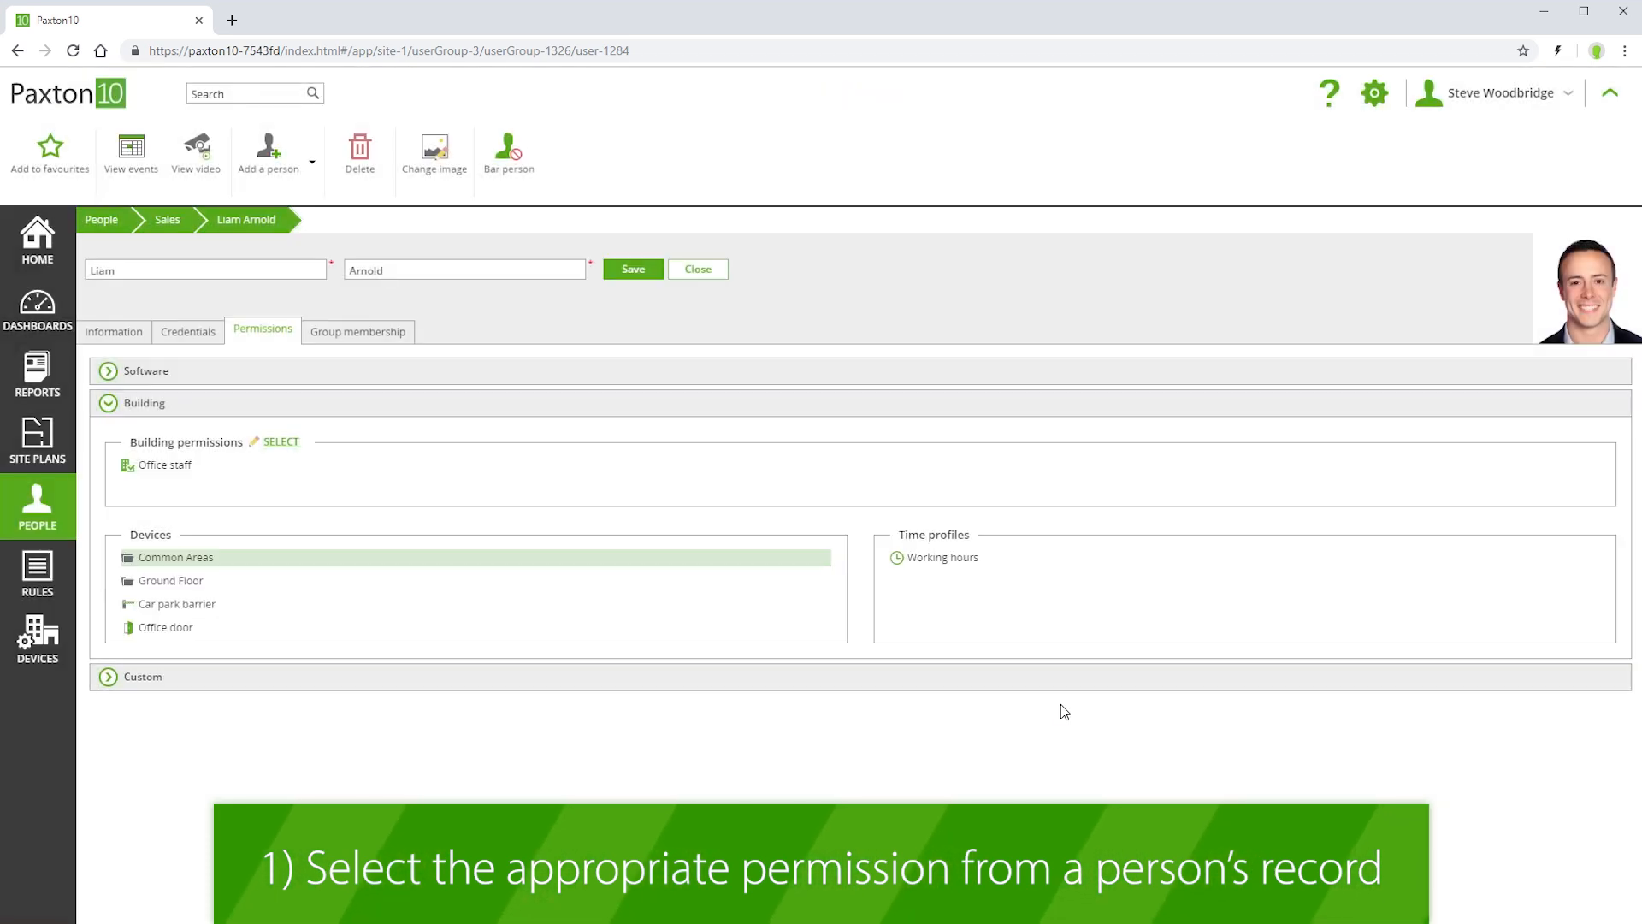
left_click(633, 270)
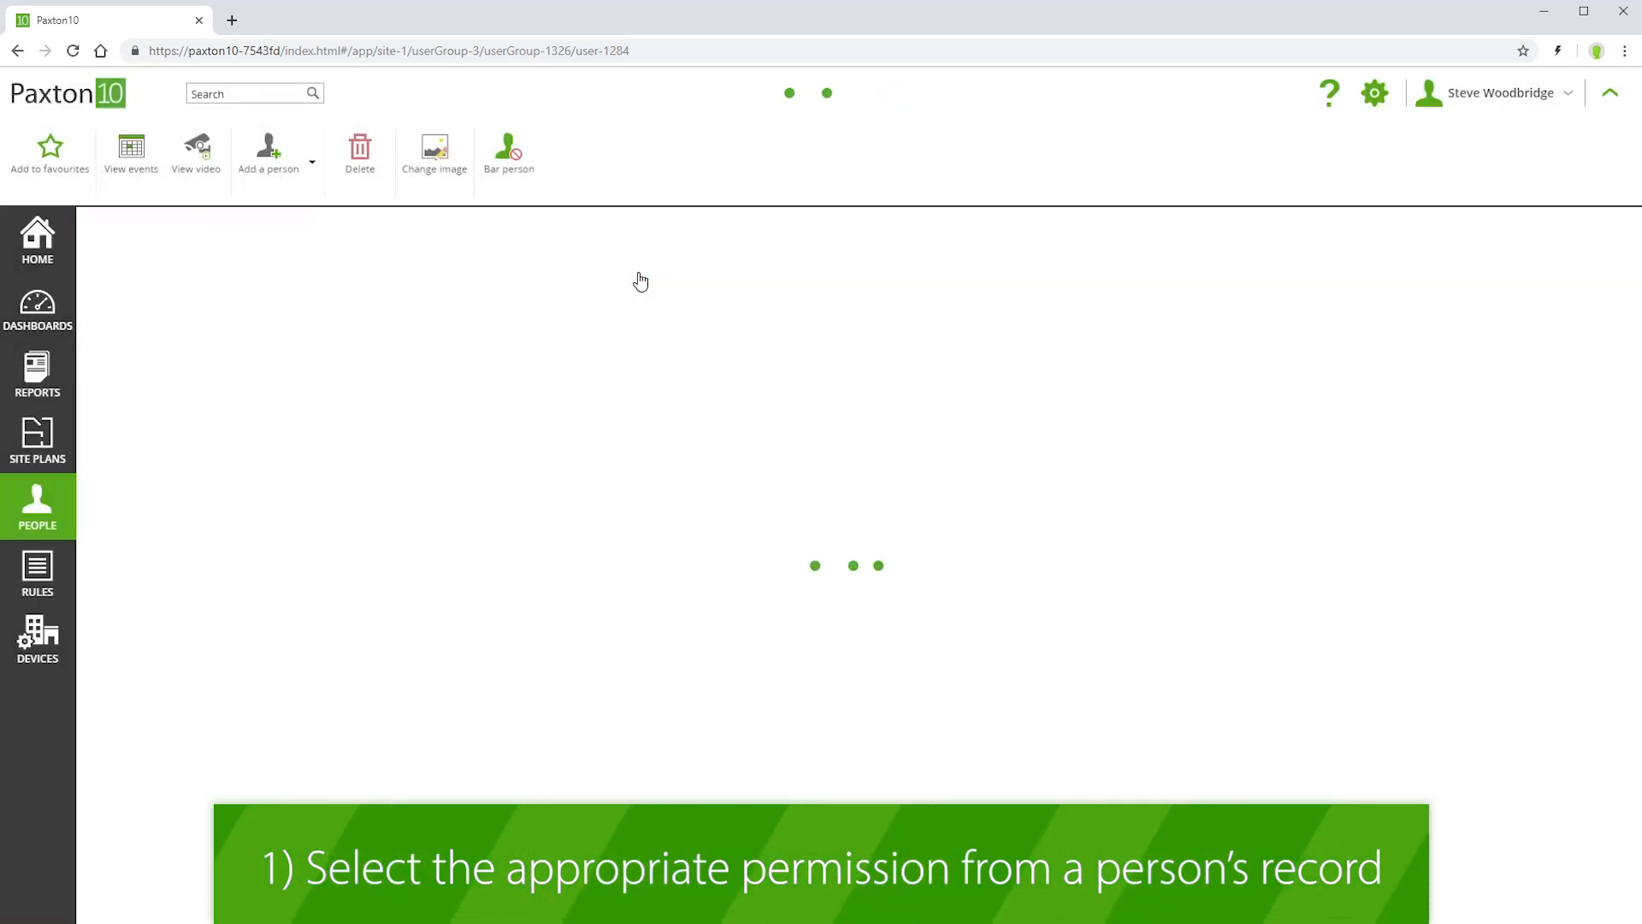
left_click(96, 226)
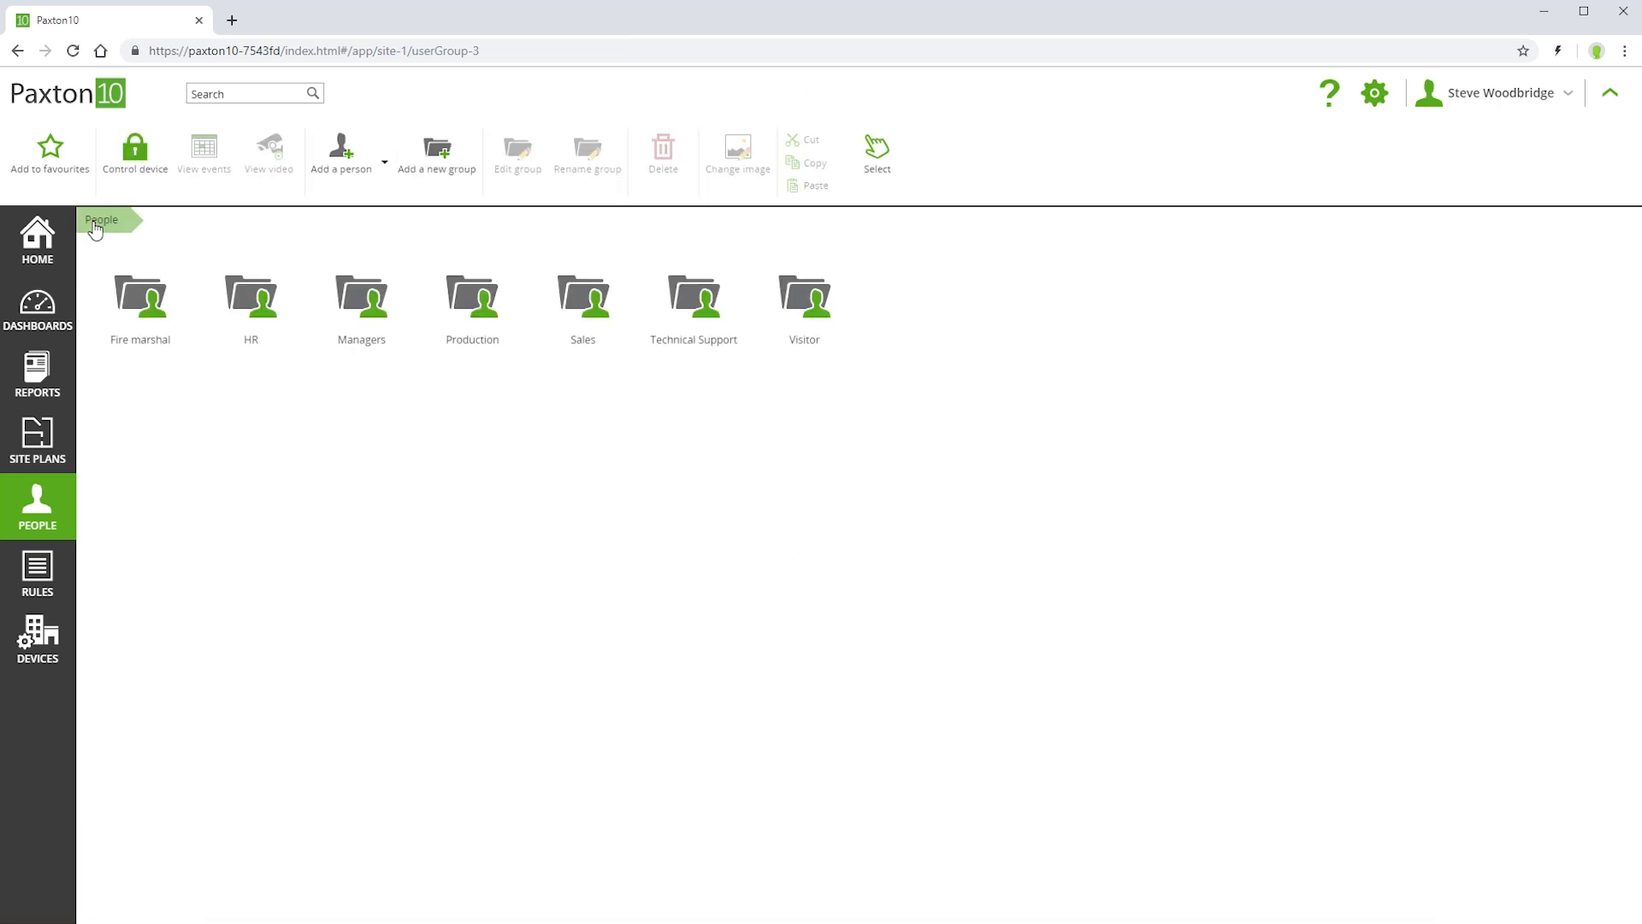
- Open the Office staff building permission from the Rules area
left_click(39, 575)
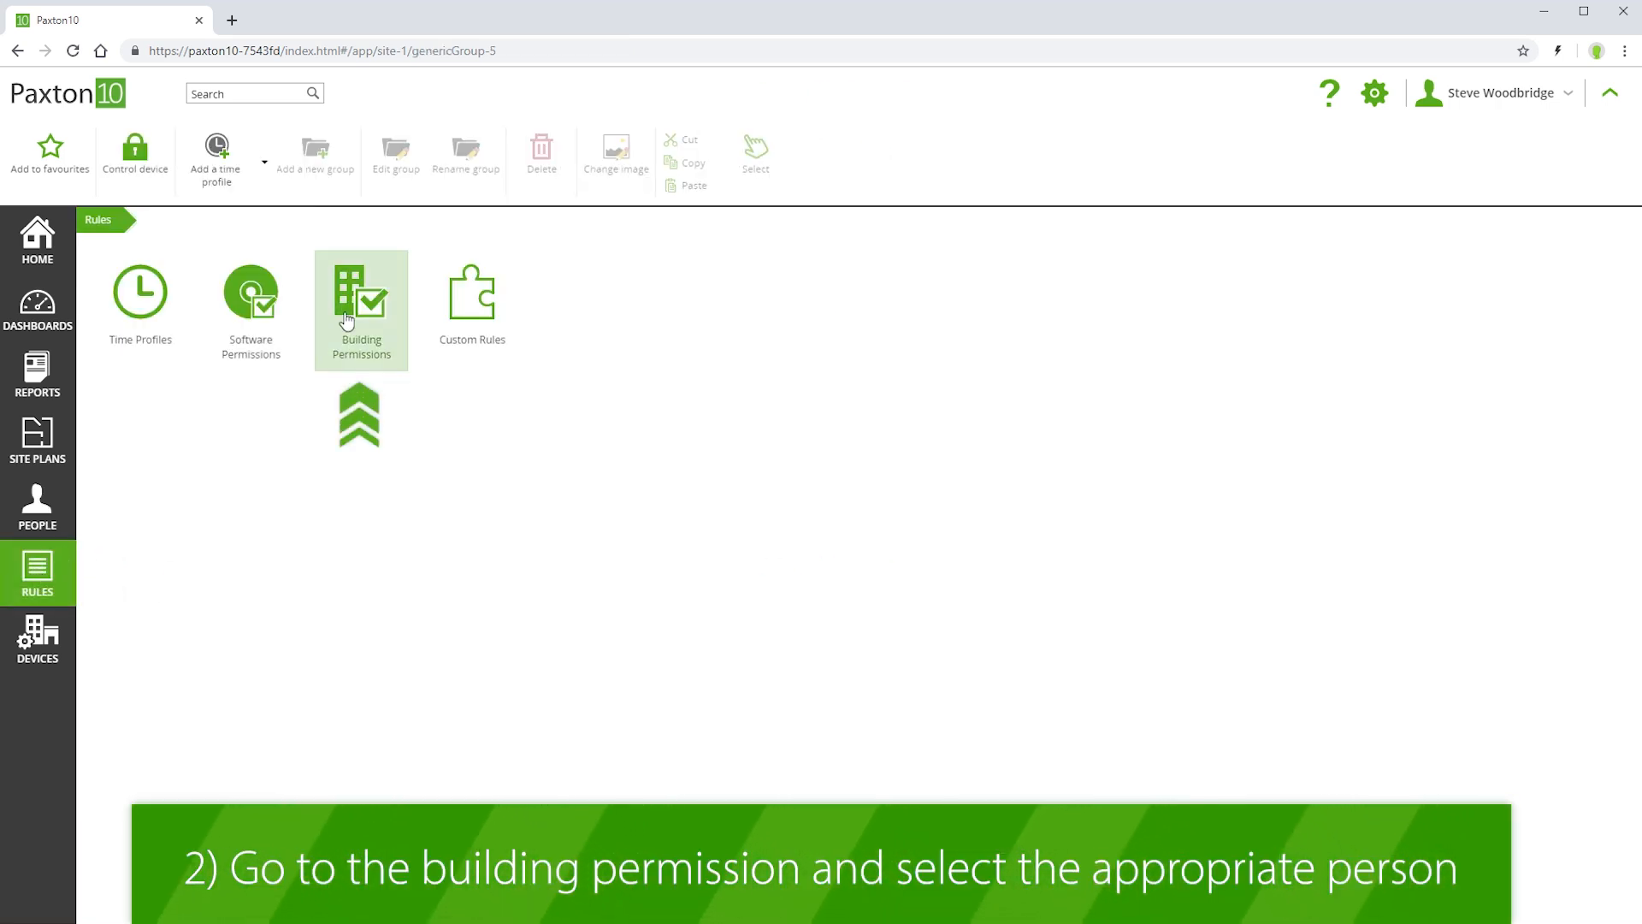
left_click(348, 342)
left_click(356, 329)
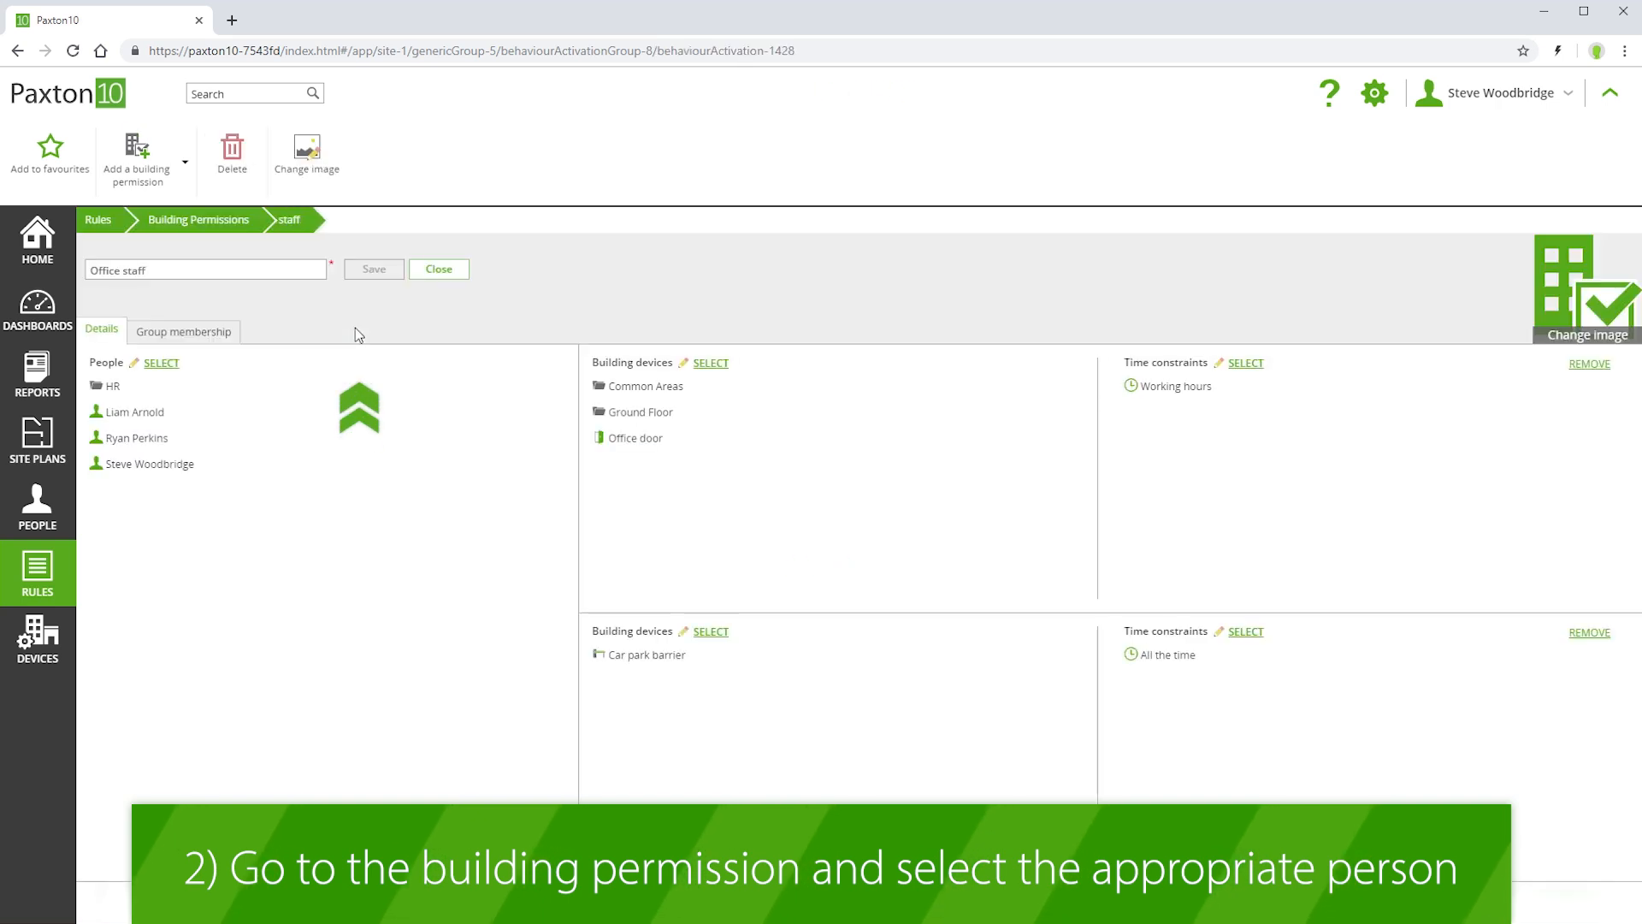
- Add the seventh and eighth Sales members to Office staff's people and save
left_click(162, 364)
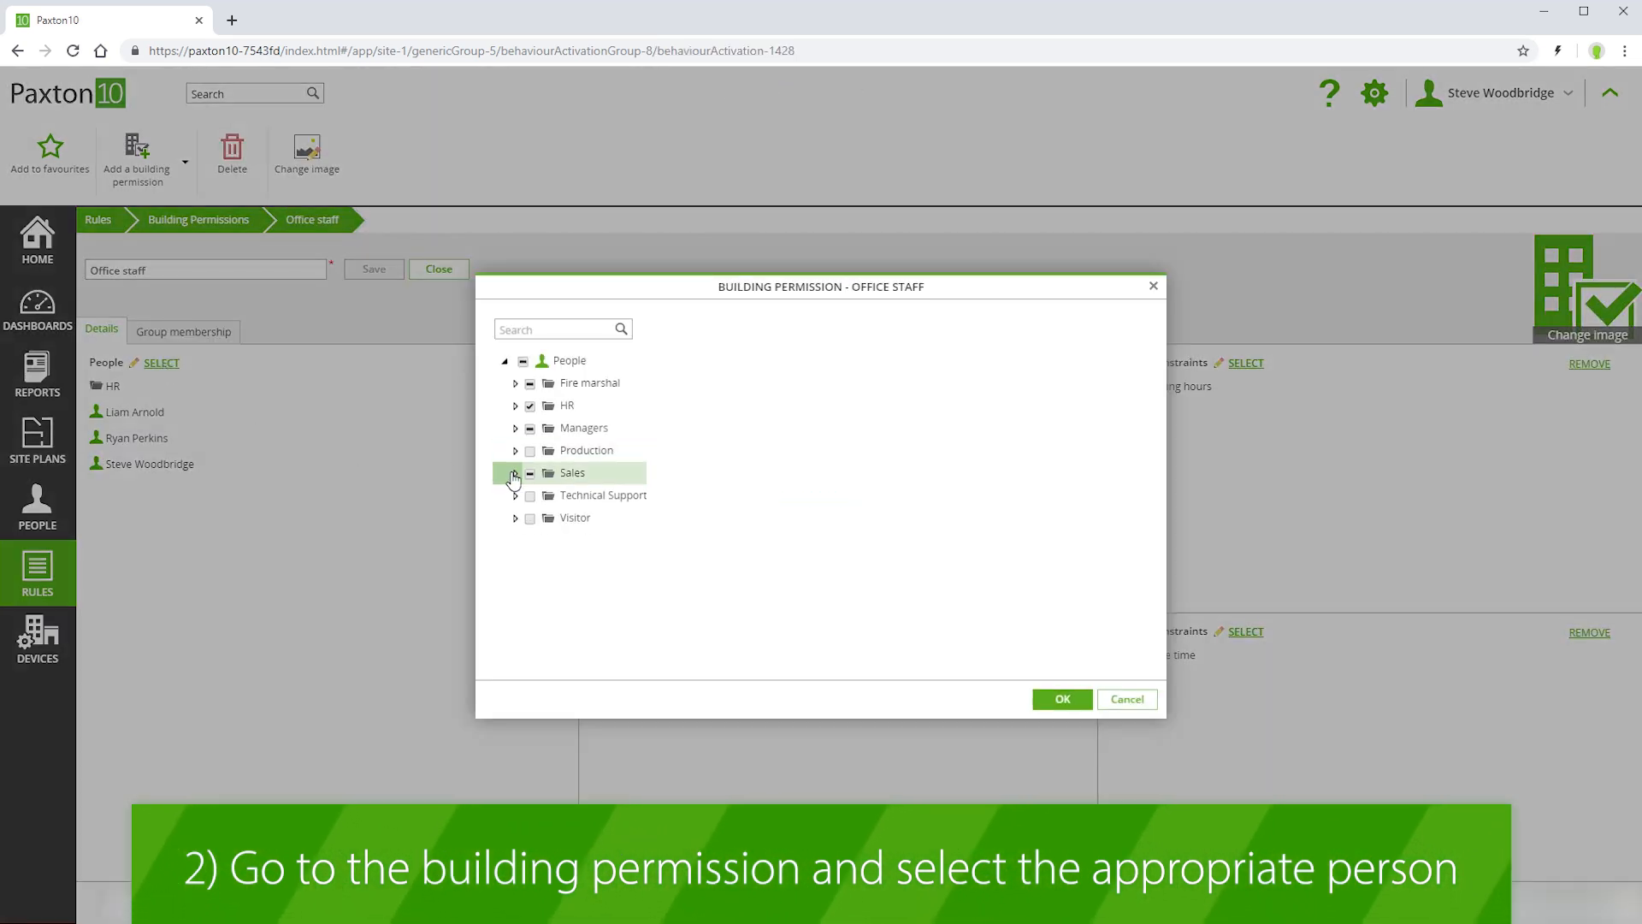
left_click(515, 472)
left_click(542, 630)
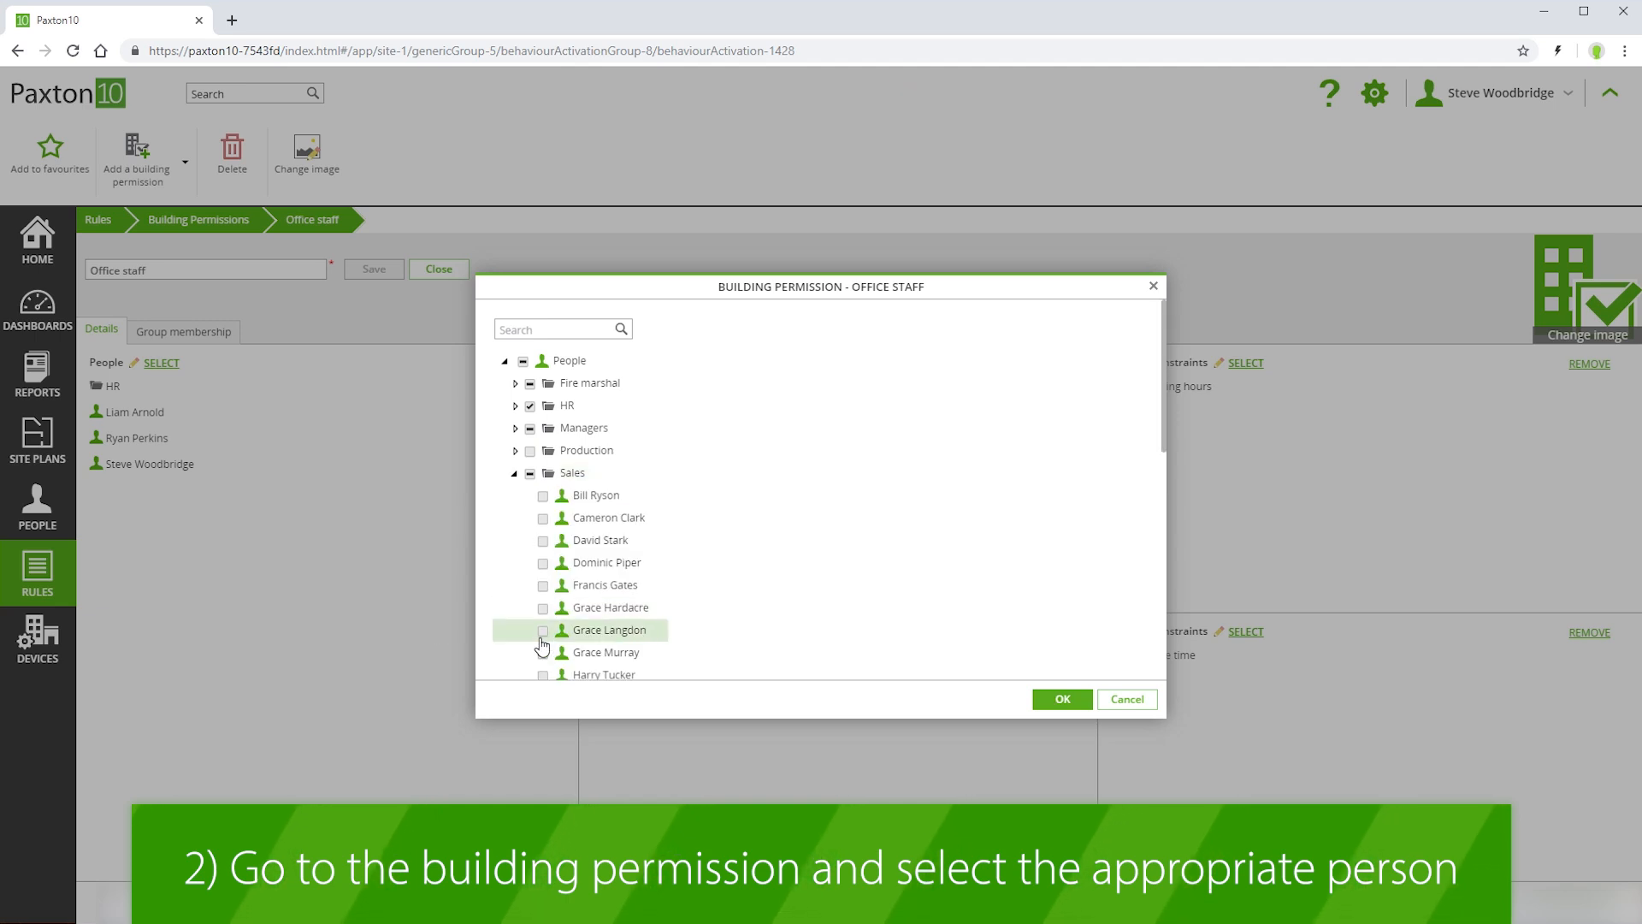
left_click(542, 653)
left_click(1062, 700)
left_click(375, 275)
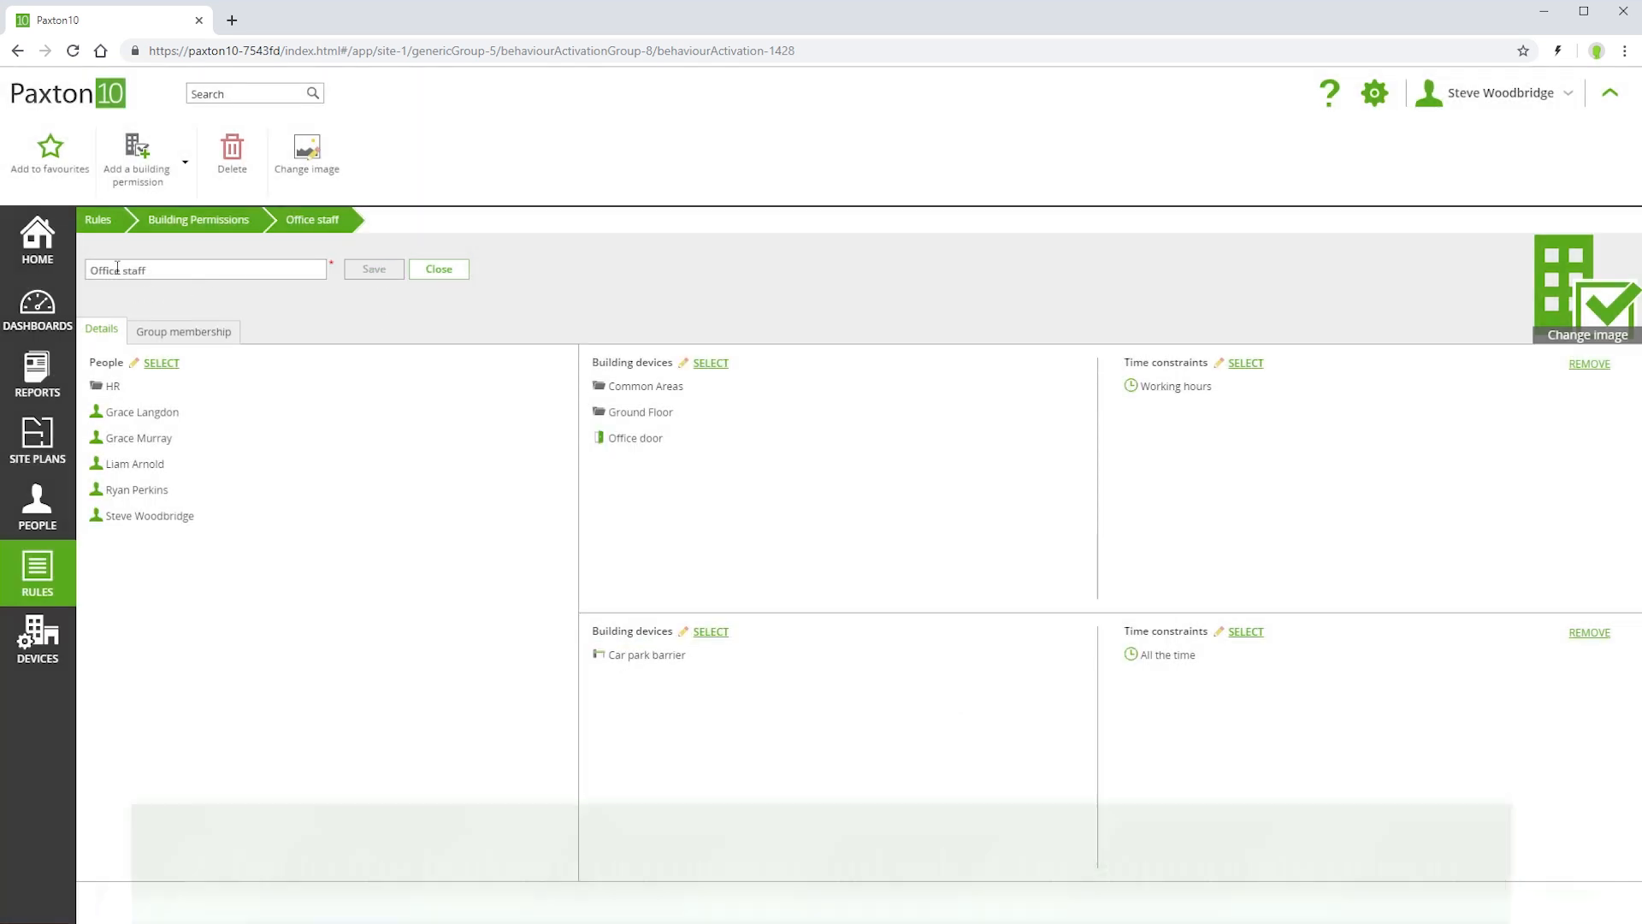
left_click(94, 229)
left_click(30, 497)
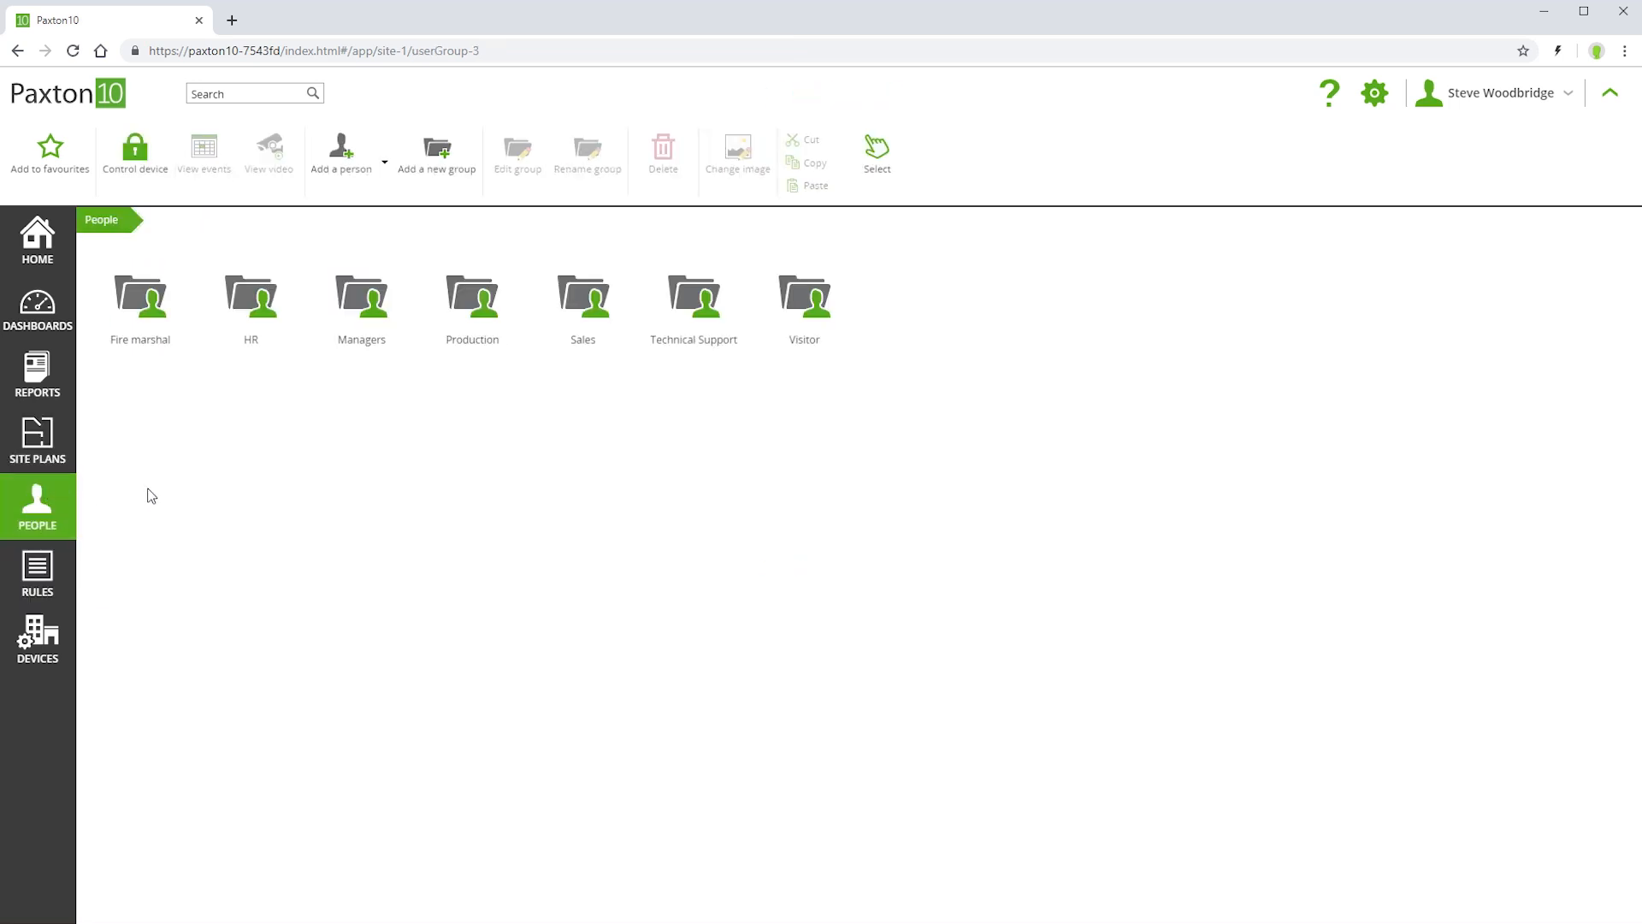
- Open the third Managers member's record and view their building permissions: All devices, all the time and Office staff
double_click(349, 295)
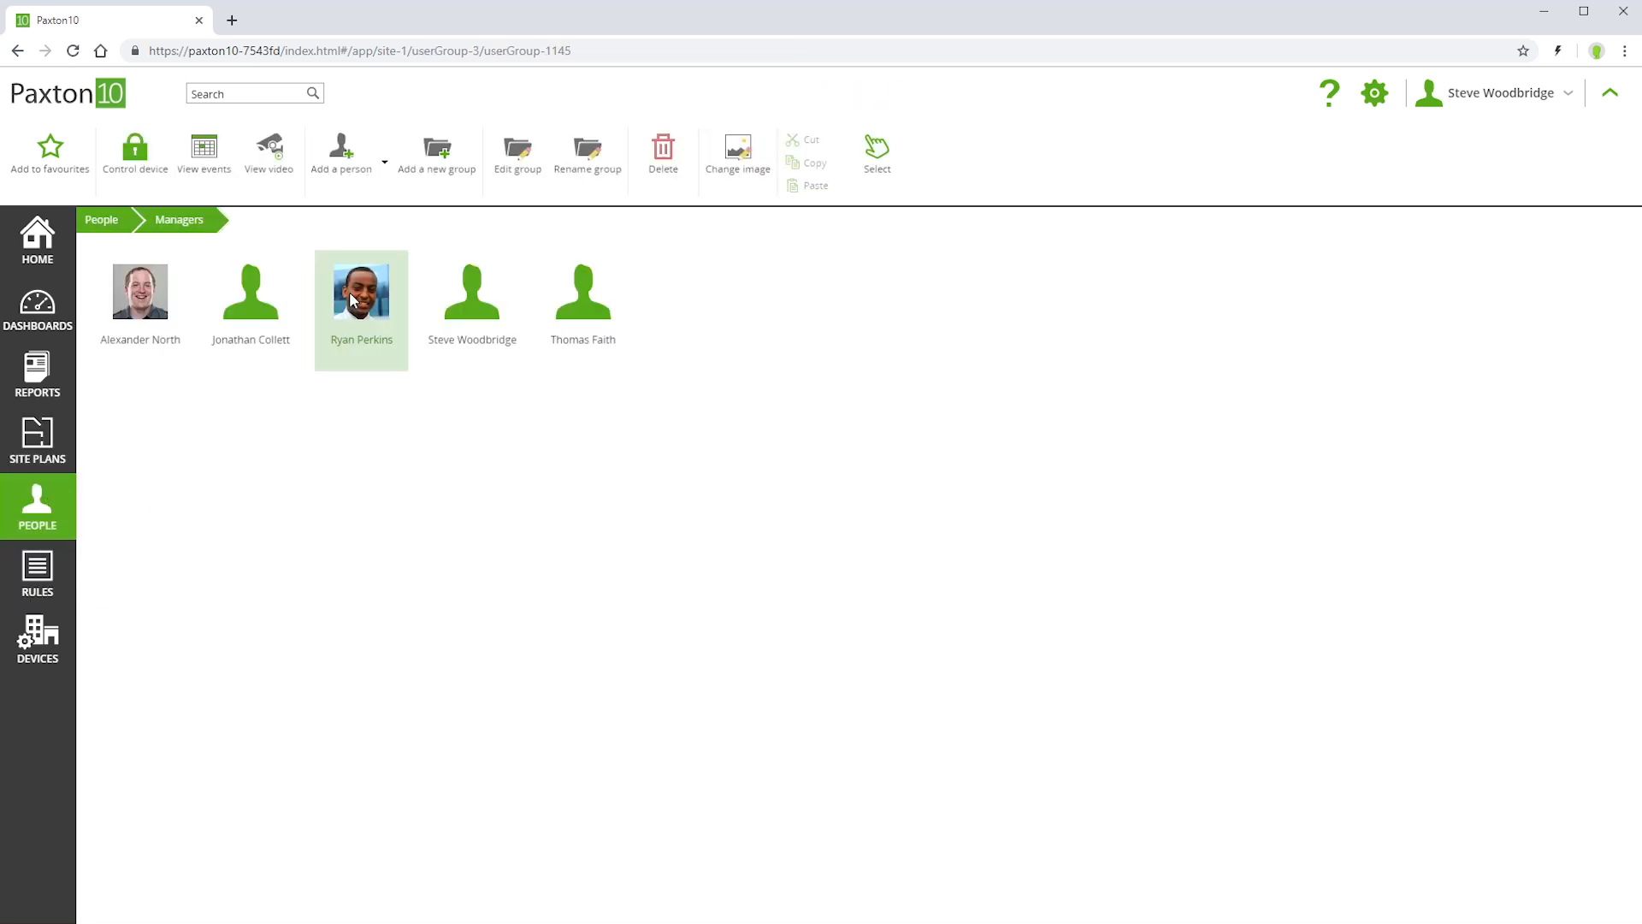
double_click(351, 298)
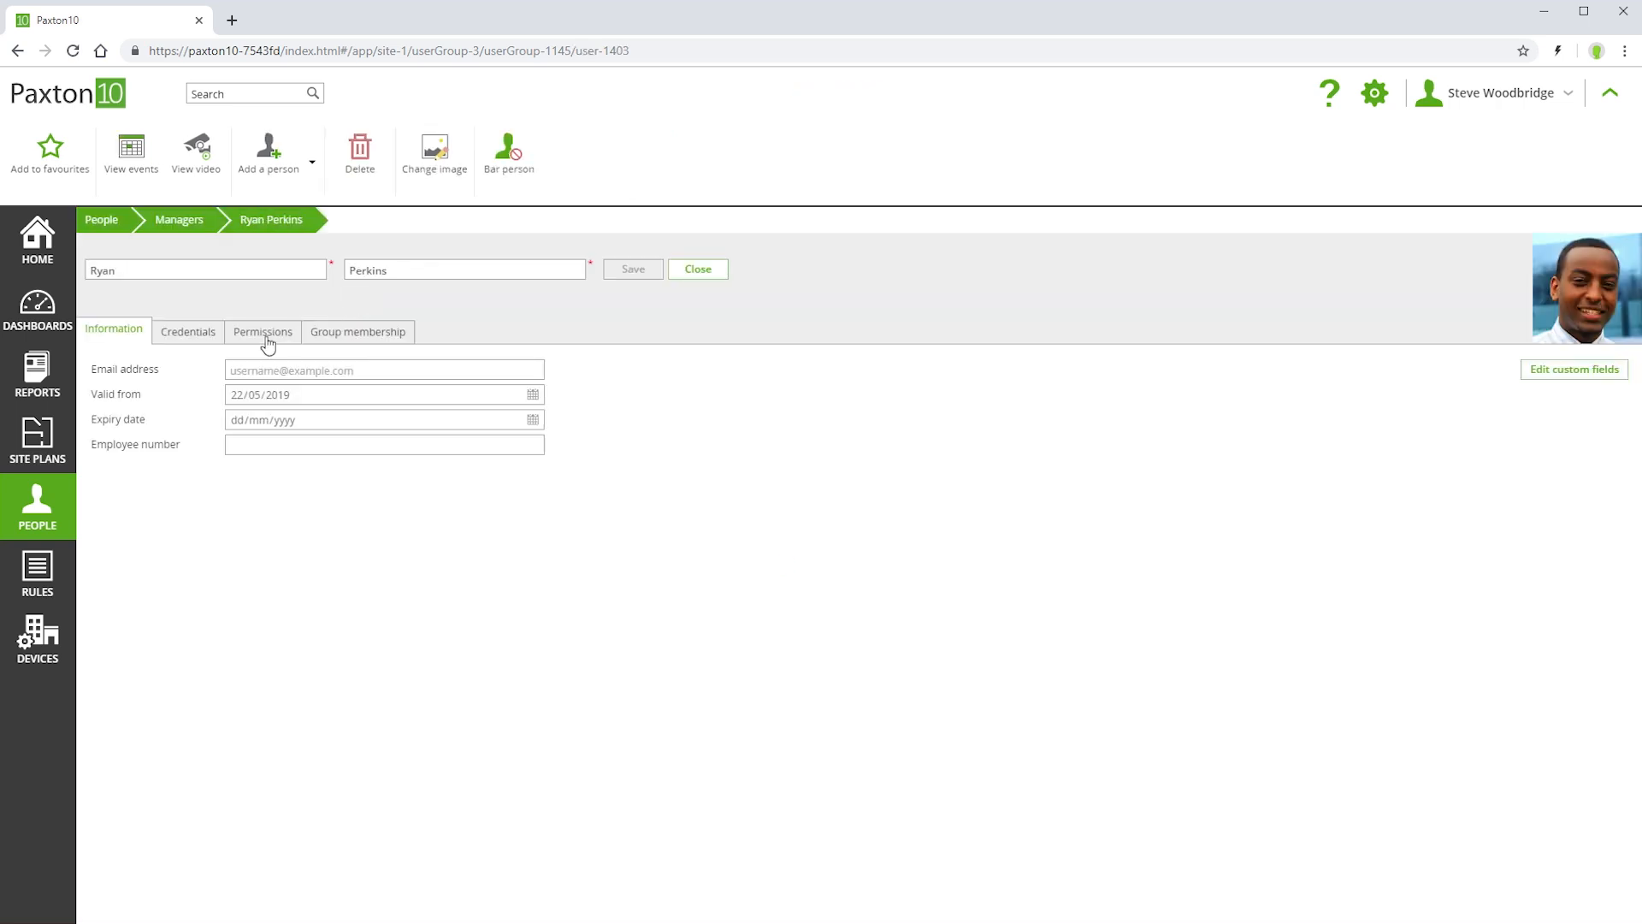
left_click(264, 333)
left_click(121, 517)
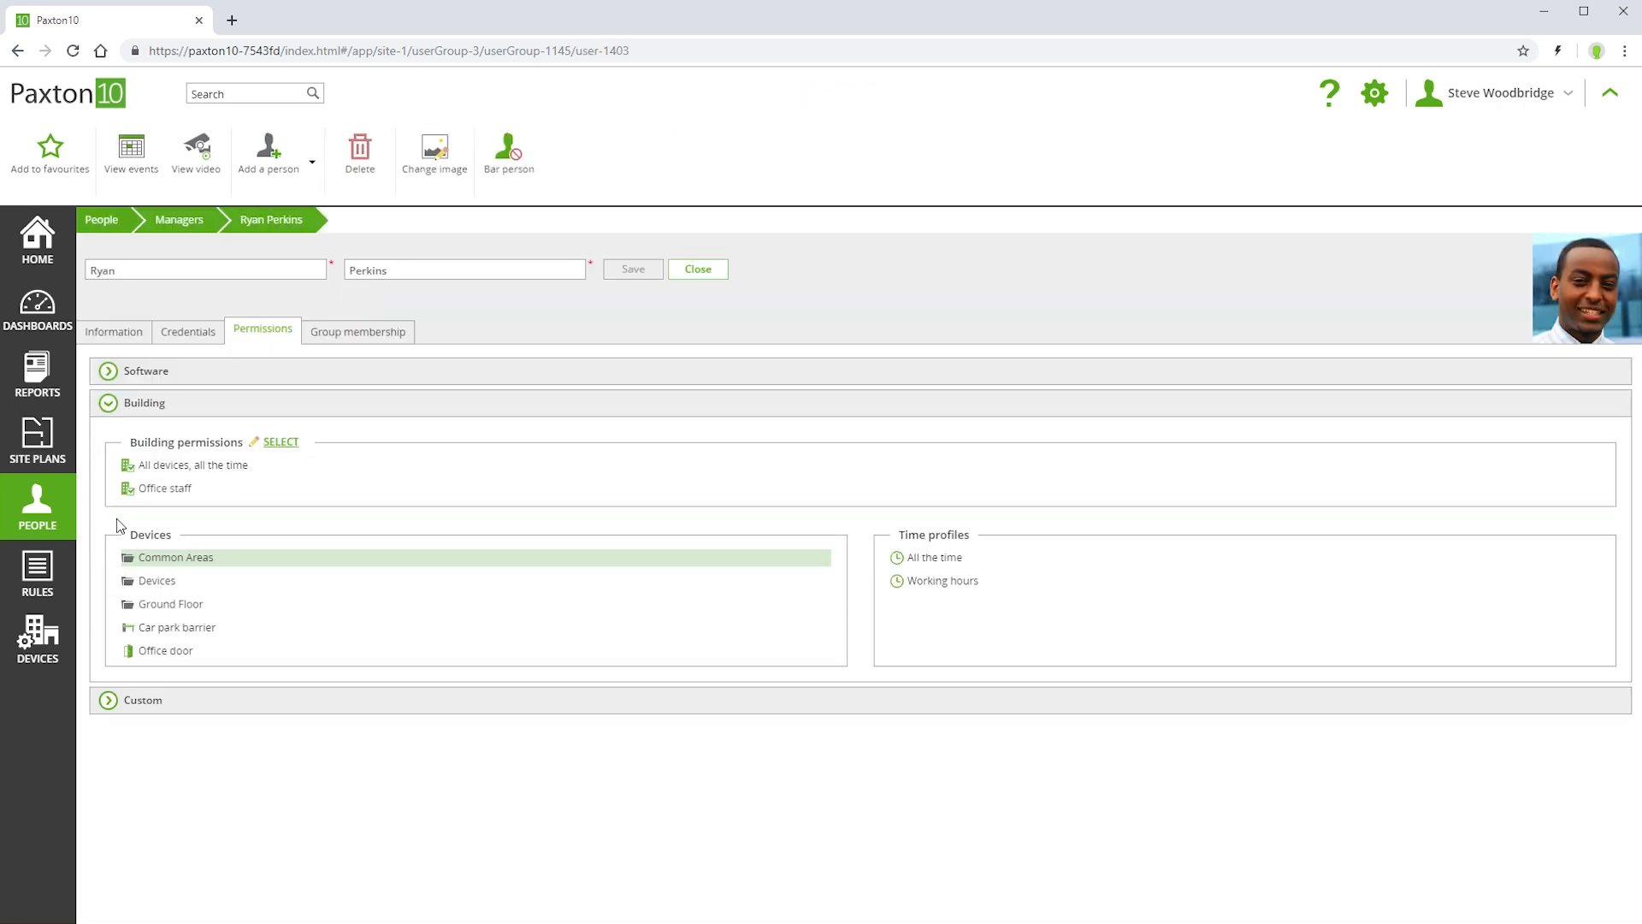